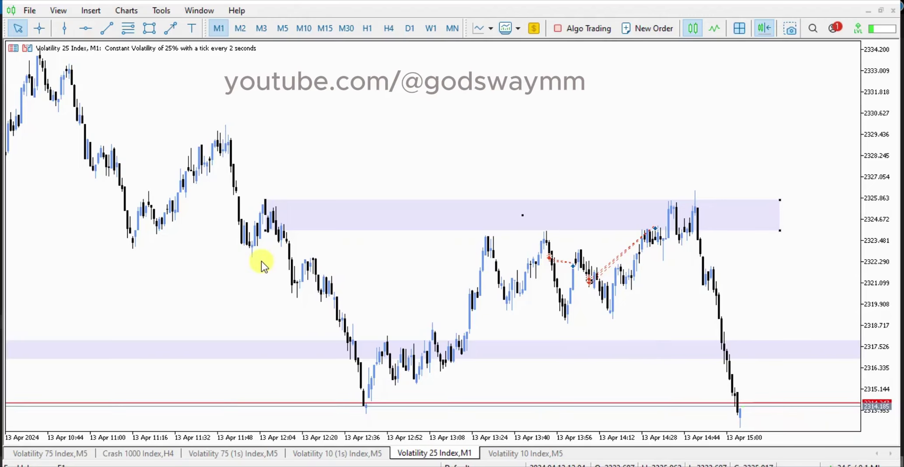
Step: Review the earlier price action and marked zones on the Volatility 25, Volatility 75 and Volatility 75 (1s) charts
{"action": "scroll", "coordinate": [271, 258], "scroll_direction": "up", "scroll_amount": 3}
{"action": "scroll", "coordinate": [272, 258], "scroll_direction": "up", "scroll_amount": 4}
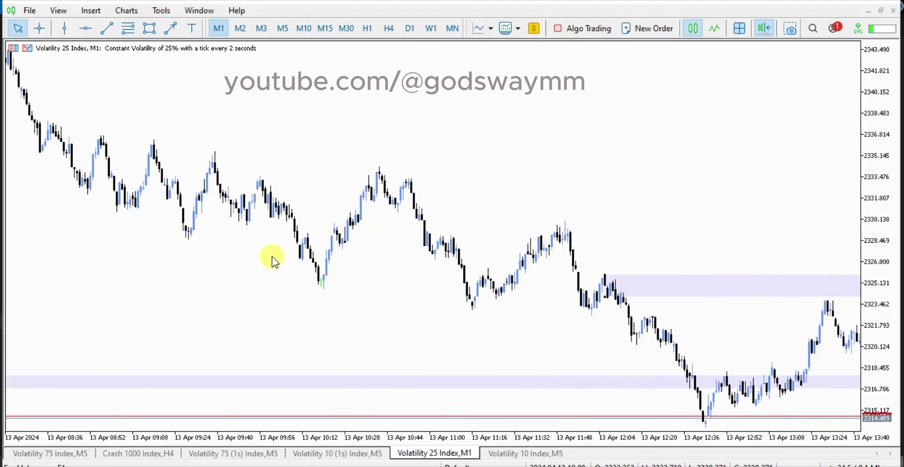
{"action": "scroll", "coordinate": [272, 258], "scroll_direction": "up", "scroll_amount": 4}
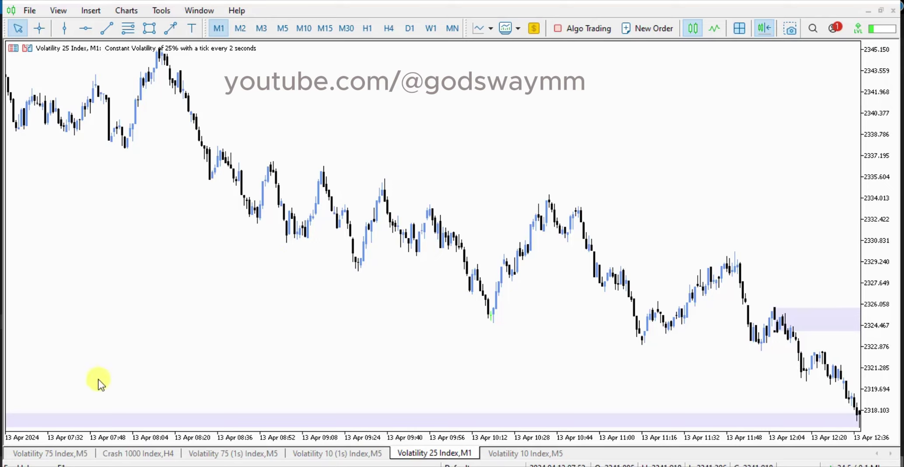
{"action": "left_click", "coordinate": [80, 455]}
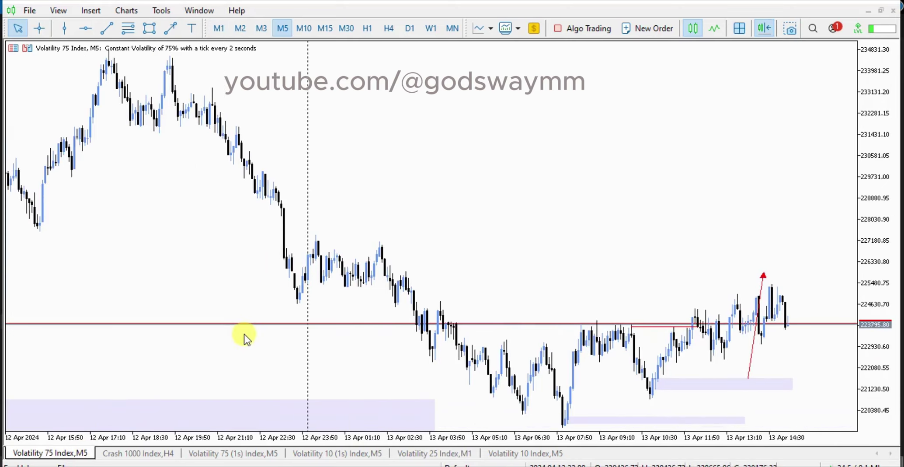
{"action": "scroll", "coordinate": [245, 337], "scroll_direction": "up", "scroll_amount": 2}
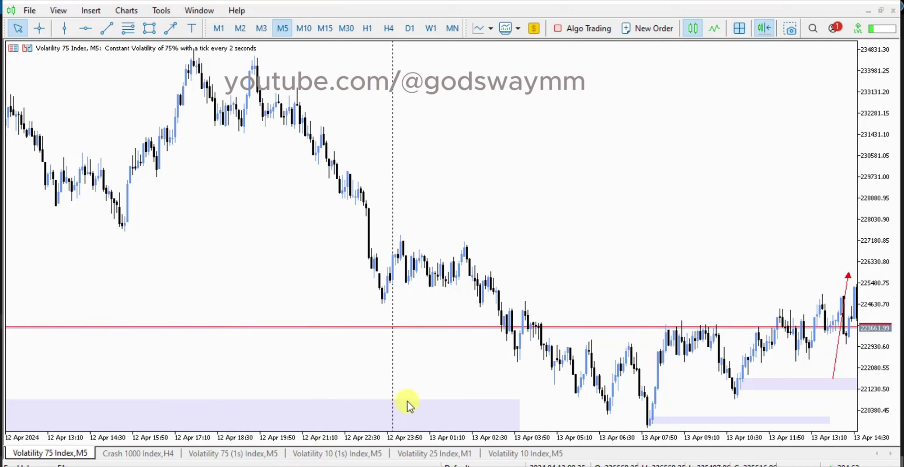
{"action": "scroll", "coordinate": [406, 393], "scroll_direction": "down", "scroll_amount": 5}
{"action": "mouse_move", "coordinate": [409, 387]}
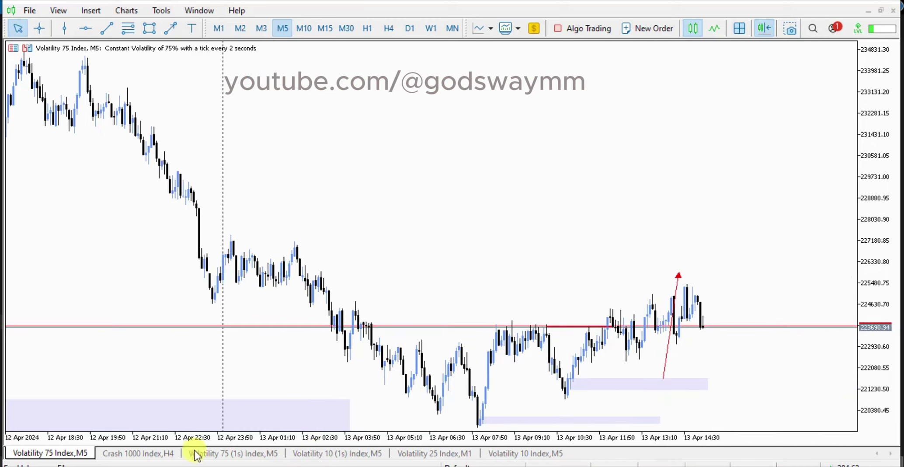
{"action": "left_click", "coordinate": [224, 454]}
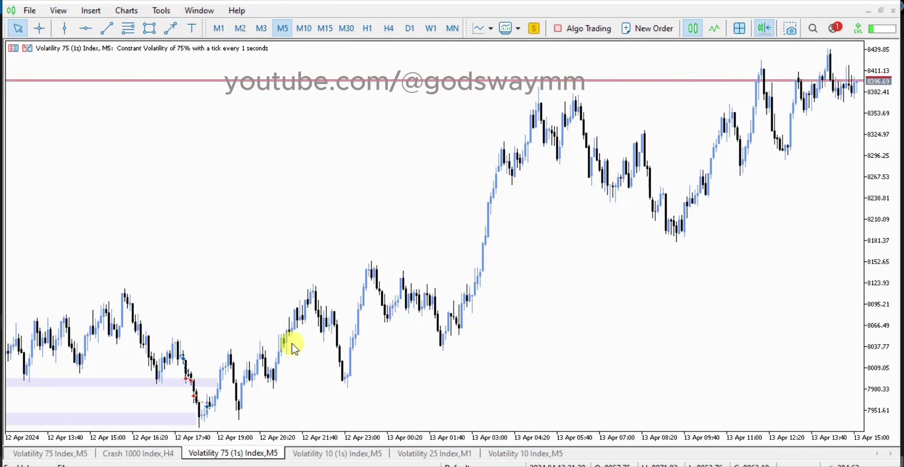
{"action": "scroll", "coordinate": [292, 347], "scroll_direction": "up", "scroll_amount": 5}
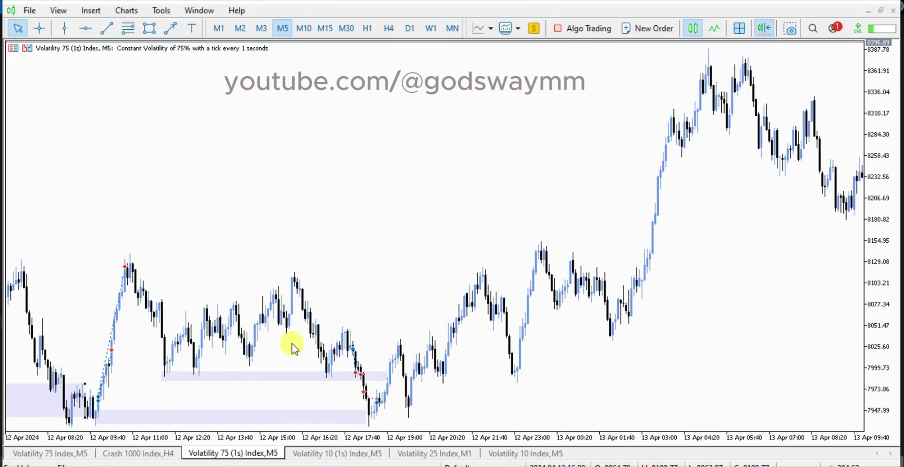
{"action": "scroll", "coordinate": [292, 347], "scroll_direction": "up", "scroll_amount": 12}
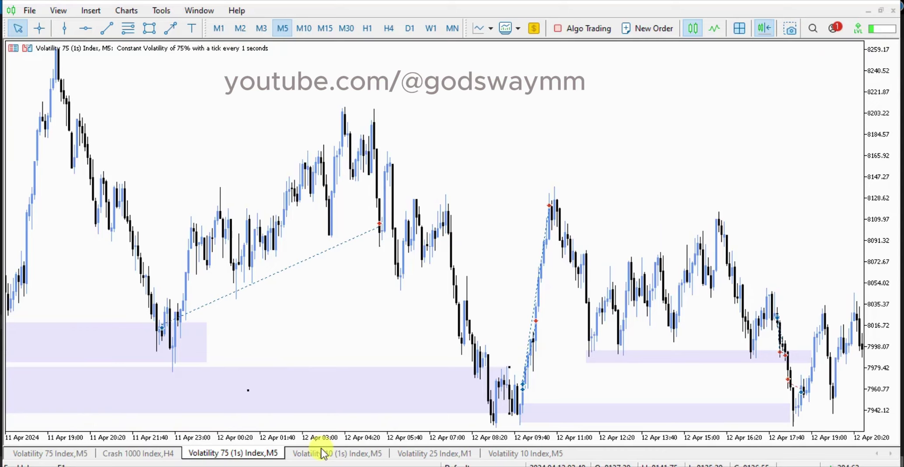
Step: Examine the Volatility 10 (1s) M5 chart from its latest candles back to the price action of the morning of 11 April
{"action": "left_click", "coordinate": [322, 453]}
{"action": "scroll", "coordinate": [375, 236], "scroll_direction": "up", "scroll_amount": 6}
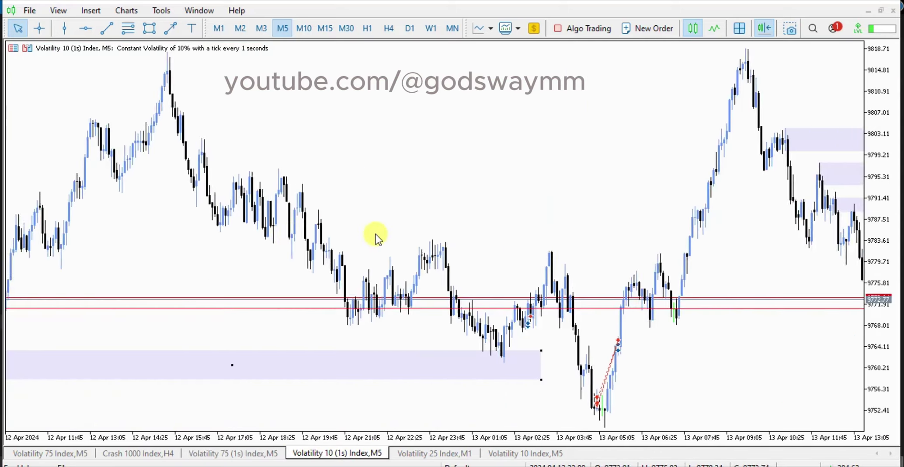
{"action": "scroll", "coordinate": [376, 236], "scroll_direction": "down", "scroll_amount": 3}
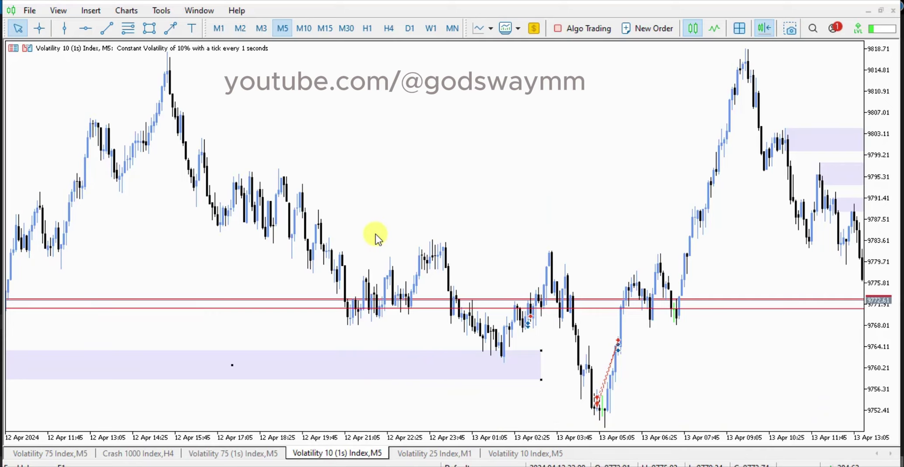
{"action": "scroll", "coordinate": [375, 233], "scroll_direction": "down", "scroll_amount": 2}
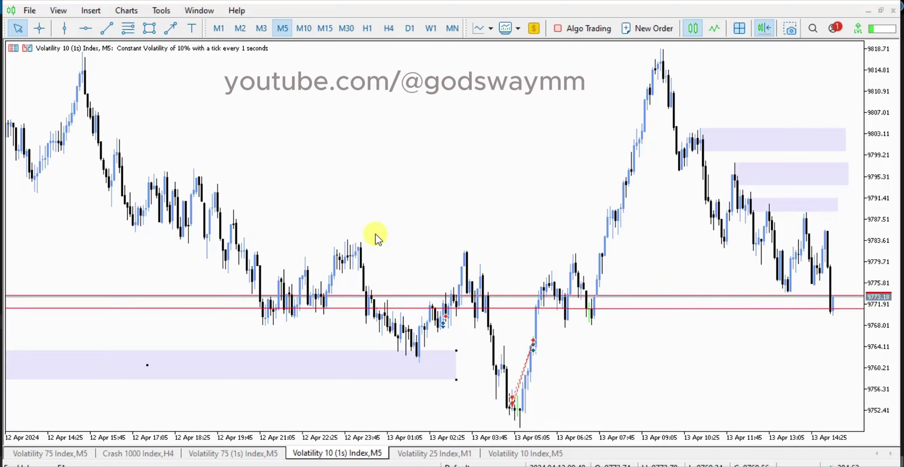
{"action": "scroll", "coordinate": [376, 234], "scroll_direction": "down", "scroll_amount": 3}
{"action": "scroll", "coordinate": [376, 234], "scroll_direction": "down", "scroll_amount": 2}
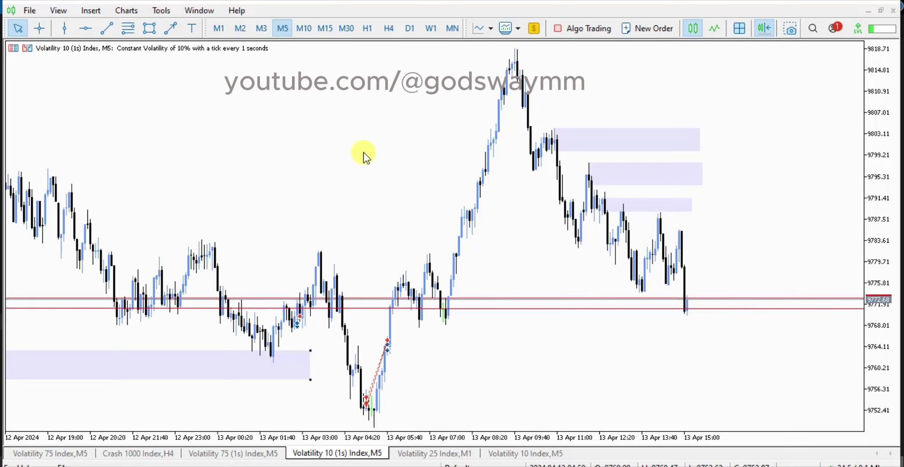
{"action": "scroll", "coordinate": [352, 178], "scroll_direction": "left", "scroll_amount": 3}
{"action": "scroll", "coordinate": [351, 178], "scroll_direction": "left", "scroll_amount": 6}
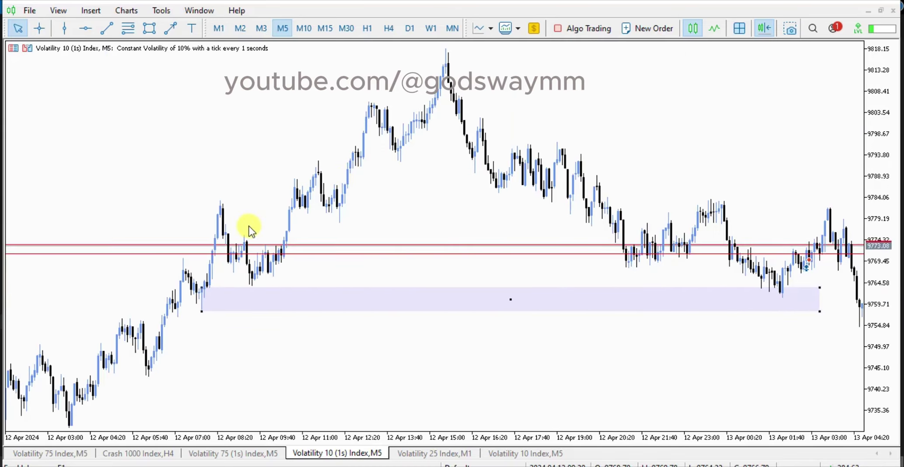
{"action": "scroll", "coordinate": [249, 226], "scroll_direction": "up", "scroll_amount": 6}
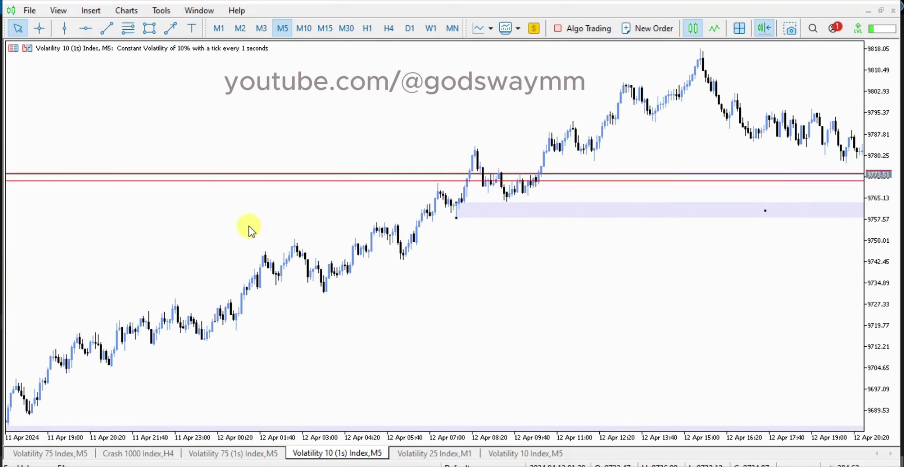
{"action": "scroll", "coordinate": [248, 226], "scroll_direction": "up", "scroll_amount": 8}
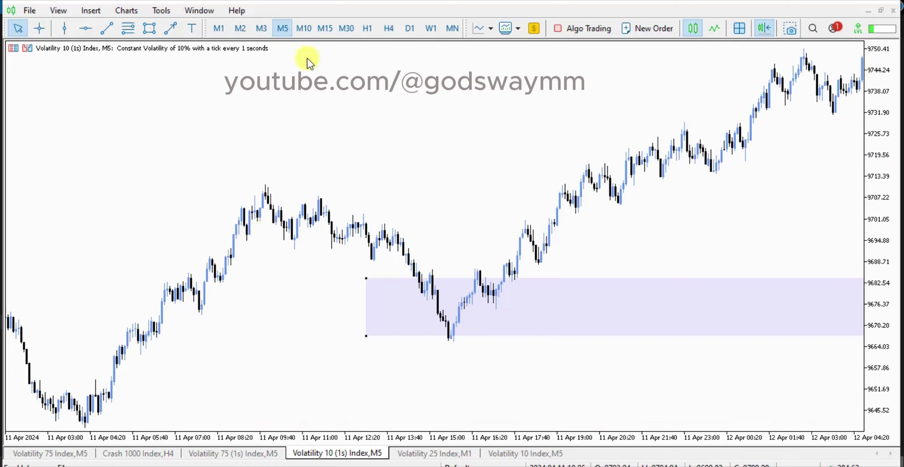
Step: Draw a rectangle around the pullback between about 07:30 and 08:30 on 11 April and enlarge the candles there
{"action": "left_click", "coordinate": [154, 27]}
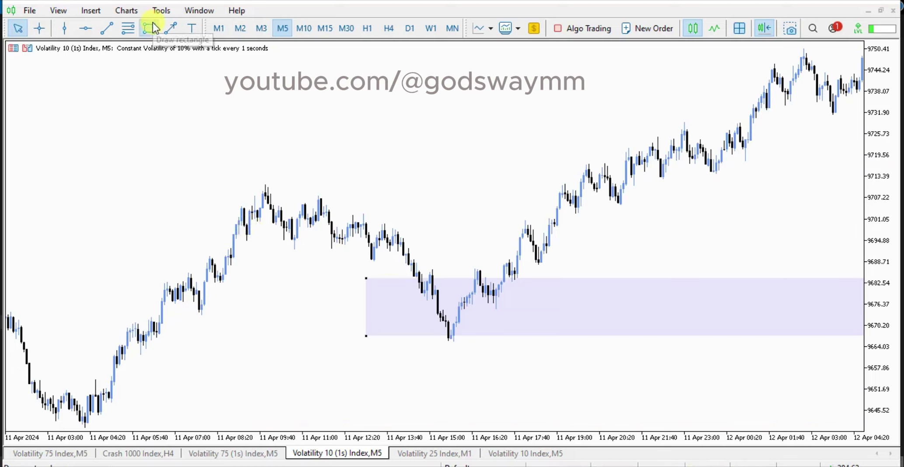
{"action": "left_click_drag", "start_coordinate": [194, 280], "coordinate": [224, 320]}
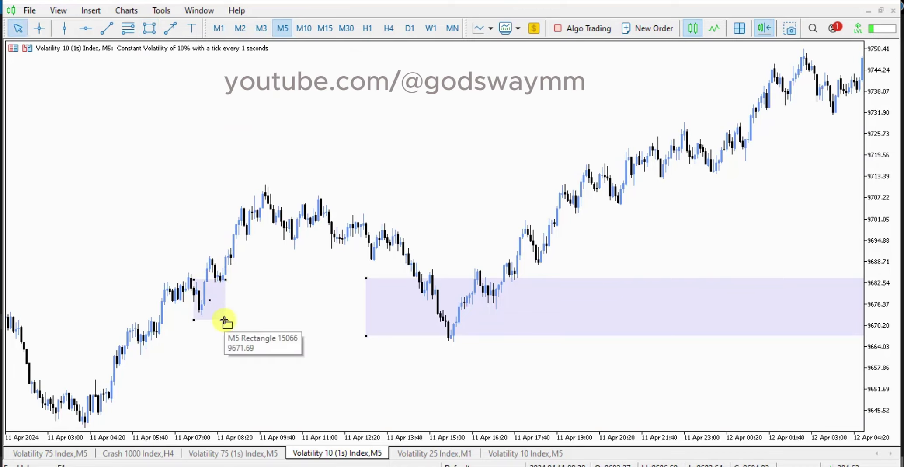
{"action": "key", "text": "plus"}
{"action": "key", "text": "plus"}
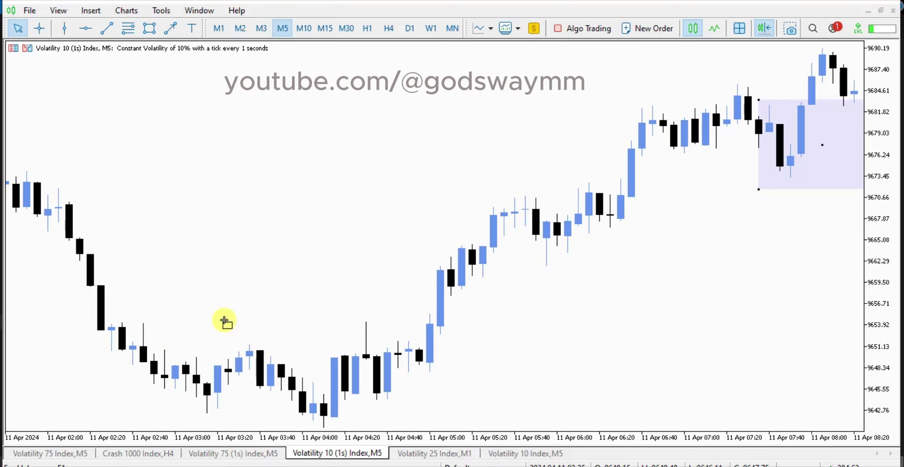
{"action": "scroll", "coordinate": [224, 320], "scroll_direction": "down", "scroll_amount": 3}
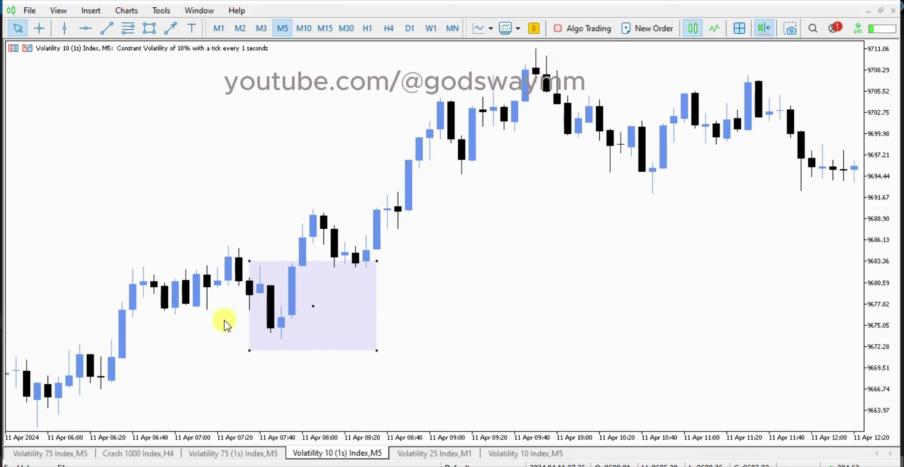
{"action": "key", "text": "plus"}
{"action": "scroll", "coordinate": [353, 294], "scroll_direction": "down", "scroll_amount": 2}
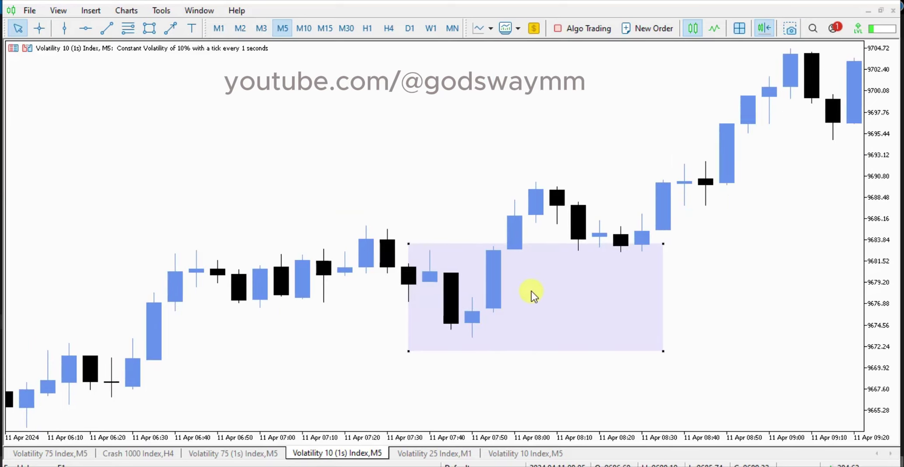
Step: Delete the rectangle drawn around the 11 April pullback
{"action": "right_click", "coordinate": [530, 292]}
{"action": "left_click", "coordinate": [493, 373]}
{"action": "right_click", "coordinate": [539, 298]}
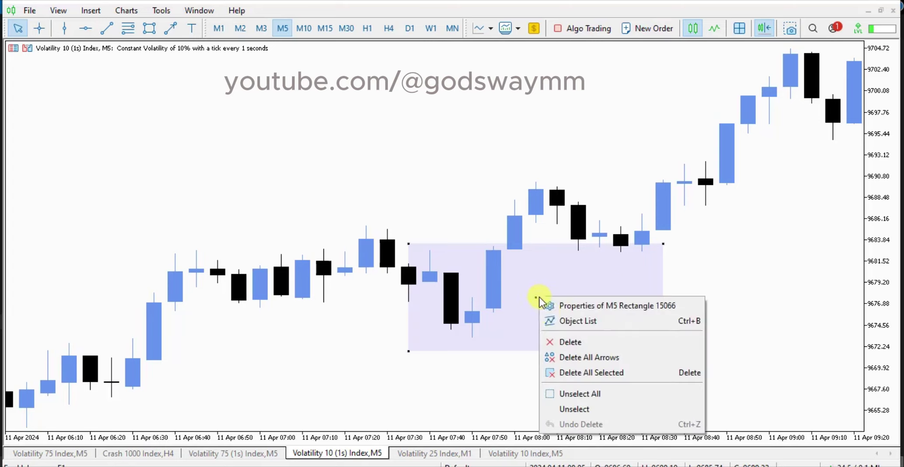
{"action": "left_click", "coordinate": [560, 341]}
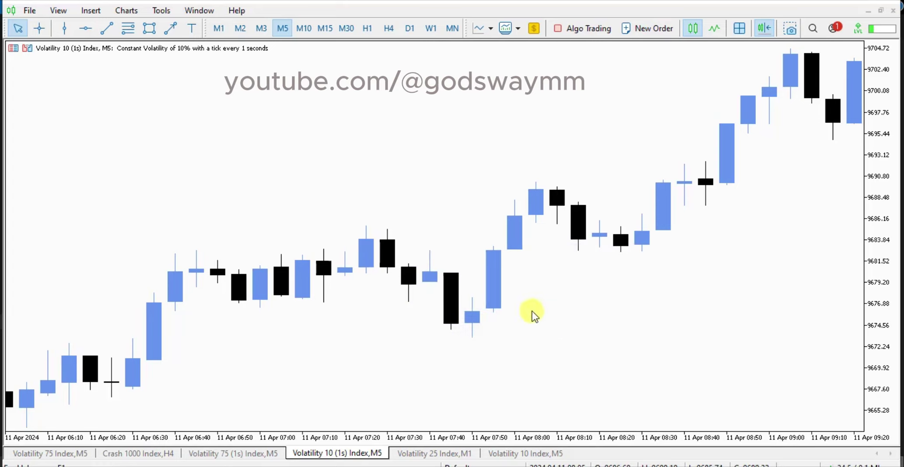
Step: Draw a vertical trendline spanning the 07:50 candle from wick to wick, and shift it onto the 07:55 candle
{"action": "left_click", "coordinate": [128, 28]}
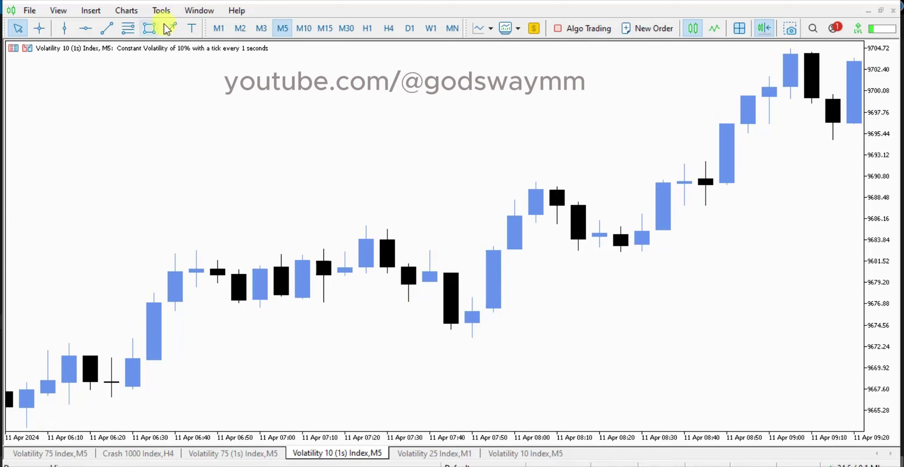
{"action": "left_click", "coordinate": [106, 28]}
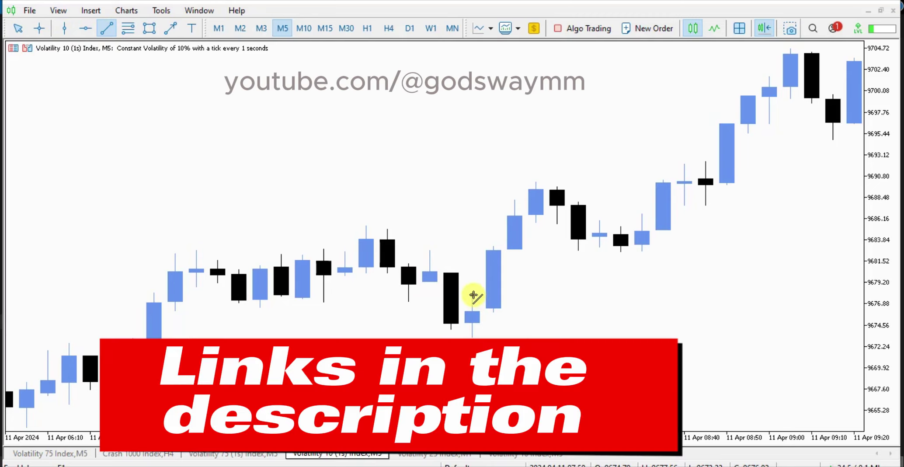
{"action": "left_click_drag", "start_coordinate": [472, 295], "coordinate": [475, 337]}
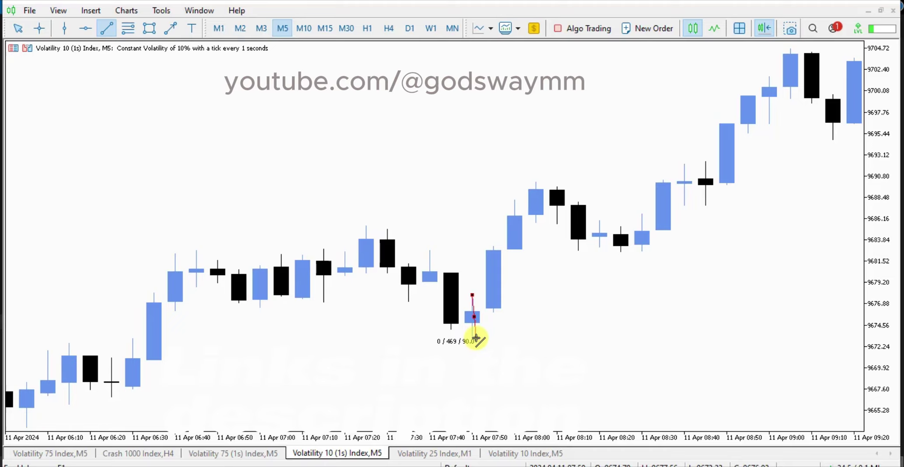
{"action": "mouse_move", "coordinate": [475, 338]}
{"action": "left_mouse_down"}
{"action": "mouse_move", "coordinate": [470, 297]}
{"action": "mouse_move", "coordinate": [472, 336]}
{"action": "left_mouse_up"}
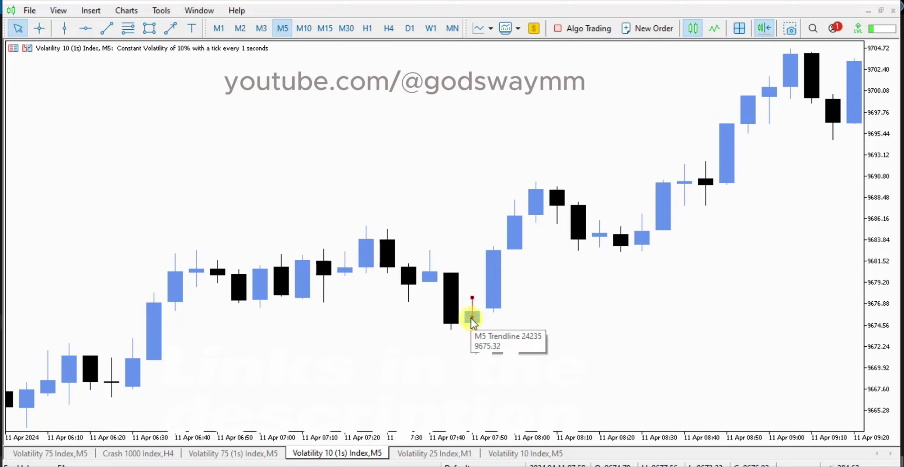
{"action": "left_click_drag", "start_coordinate": [472, 319], "coordinate": [488, 344]}
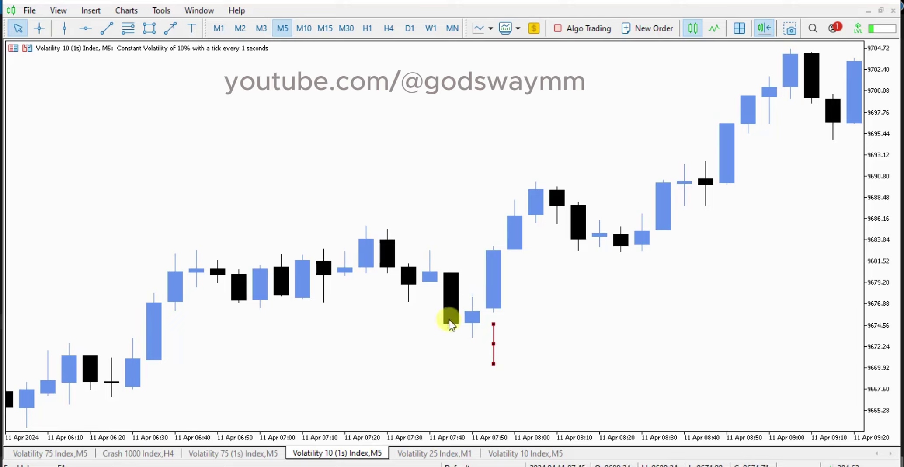
{"action": "mouse_move", "coordinate": [454, 320]}
{"action": "left_click_drag", "start_coordinate": [493, 345], "coordinate": [500, 295]}
Step: Mark the gap with short horizontal trendlines at the 07:50 candle's high and the 08:00 candle's low, about 9682.69
{"action": "left_click_drag", "start_coordinate": [513, 260], "coordinate": [485, 301]}
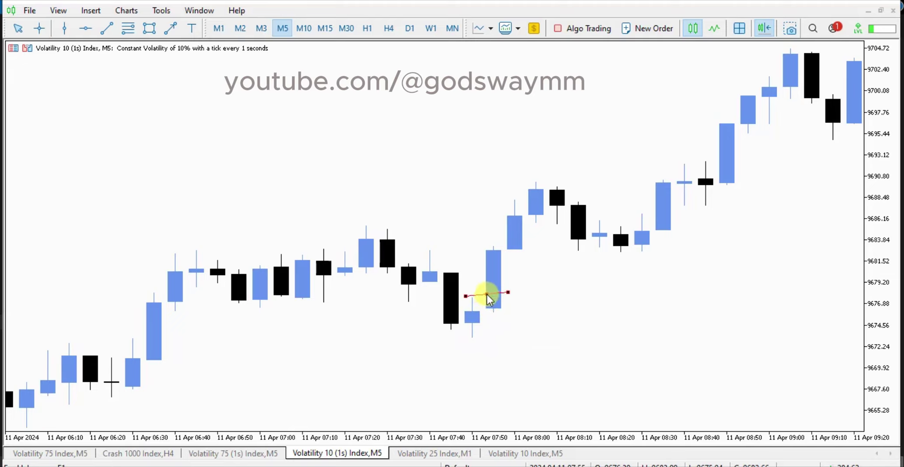
{"action": "left_click_drag", "start_coordinate": [487, 295], "coordinate": [536, 301]}
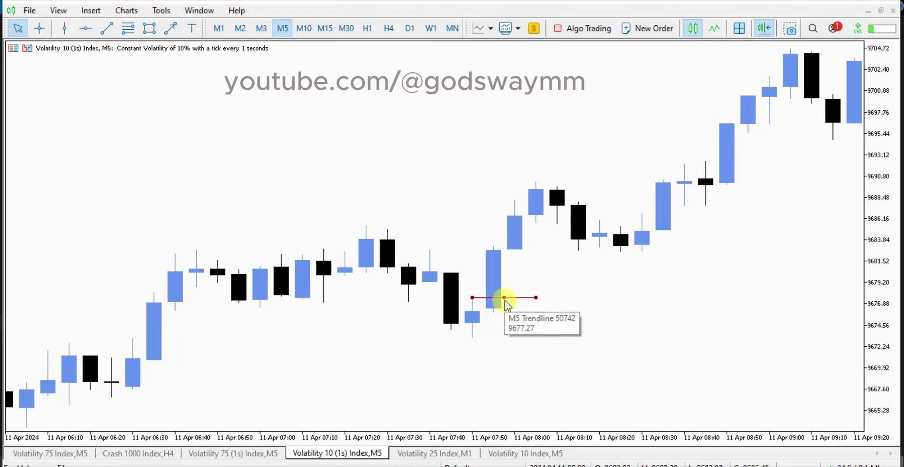
{"action": "left_click_drag", "start_coordinate": [503, 303], "coordinate": [517, 251]}
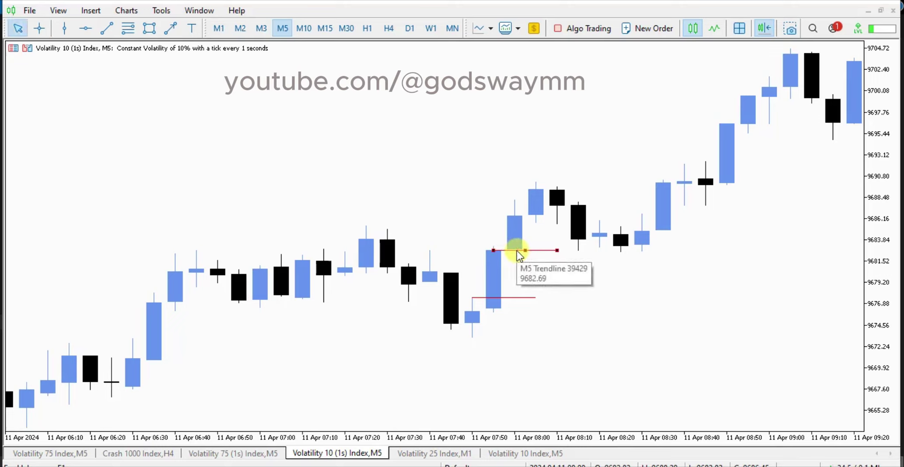
{"action": "double_click", "coordinate": [525, 250]}
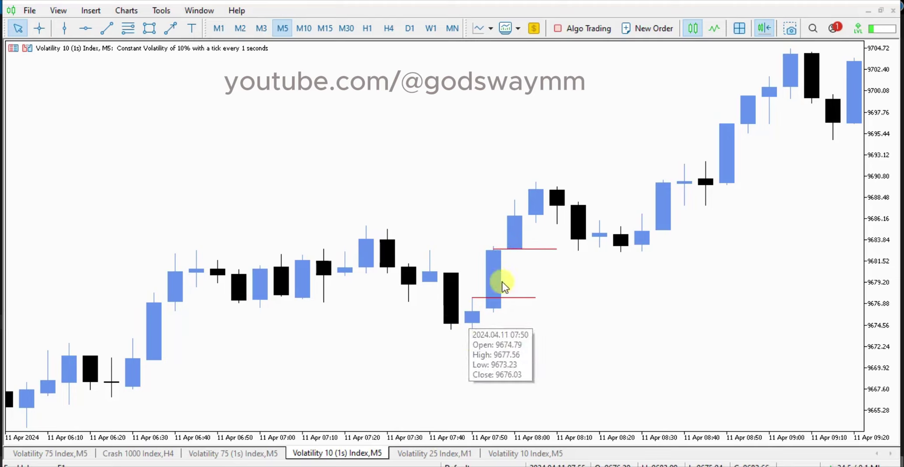
Step: Draw a rectangle covering the 07:50 candle's full high-to-low range, extended to about 08:30, and deselect it
{"action": "mouse_move", "coordinate": [514, 221]}
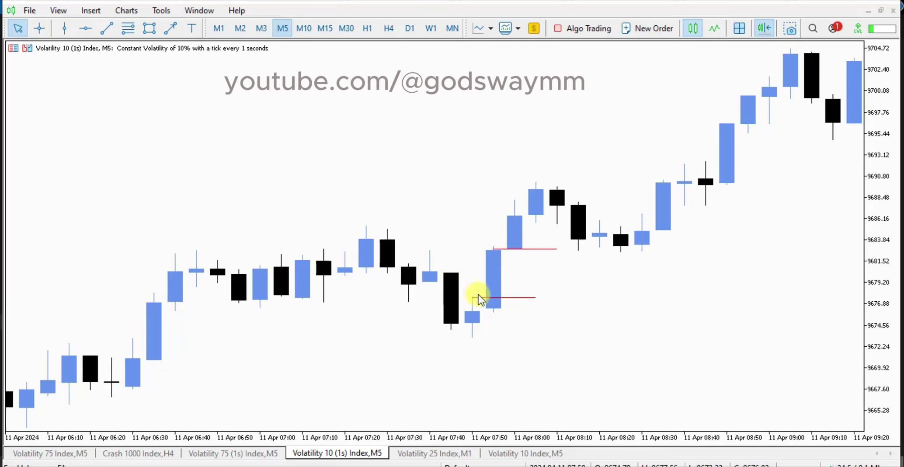
{"action": "mouse_move", "coordinate": [509, 248]}
{"action": "mouse_move", "coordinate": [469, 316]}
{"action": "left_click", "coordinate": [149, 28]}
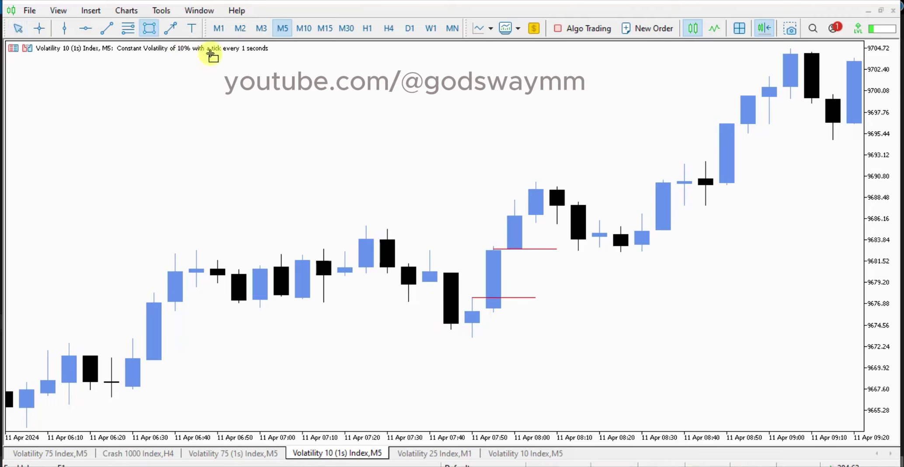
{"action": "mouse_move", "coordinate": [472, 297]}
{"action": "left_mouse_down"}
{"action": "mouse_move", "coordinate": [520, 363]}
{"action": "mouse_move", "coordinate": [564, 346]}
{"action": "mouse_move", "coordinate": [650, 336]}
{"action": "left_mouse_up"}
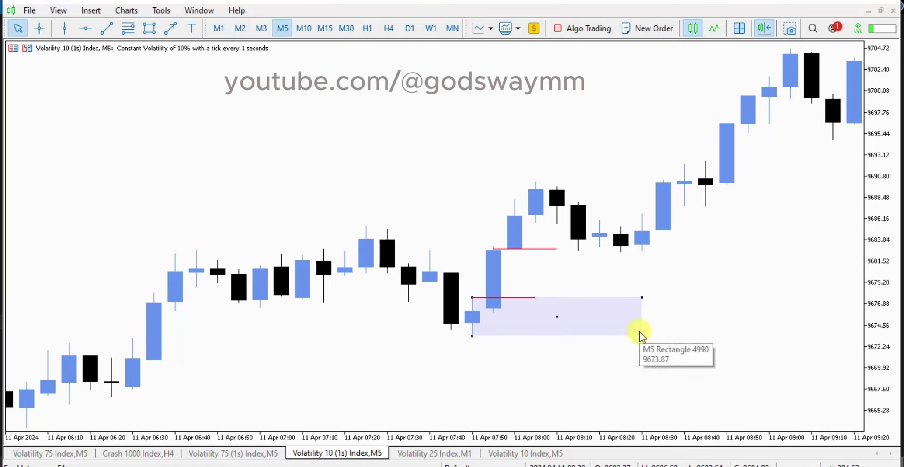
{"action": "left_click", "coordinate": [641, 337]}
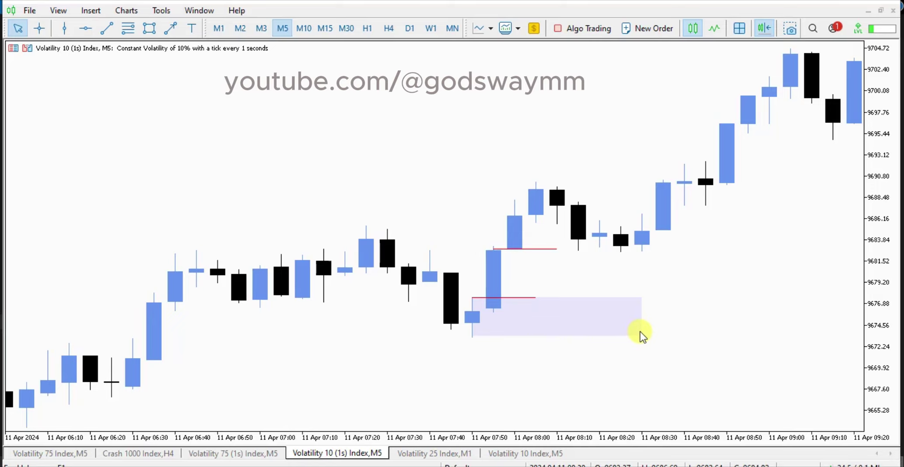
Step: Examine the zone rectangle starting on 12 April and how price trades around it into the early hours of 13 April
{"action": "key", "text": "minus"}
{"action": "key", "text": "minus"}
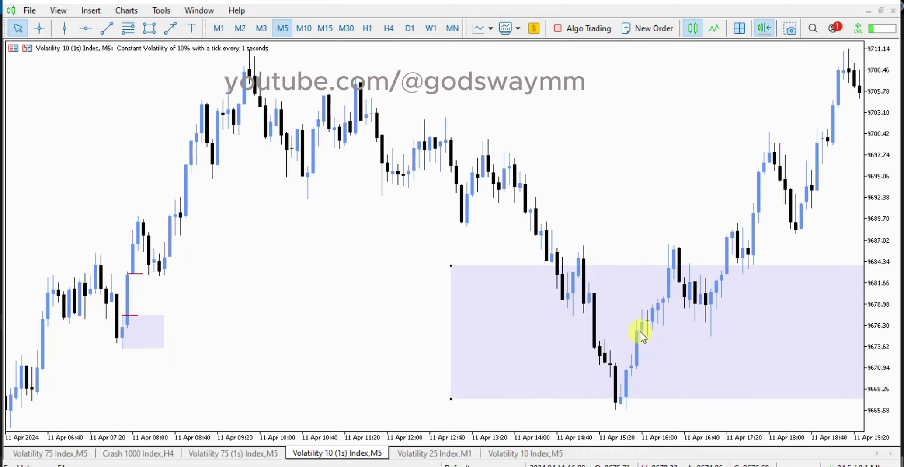
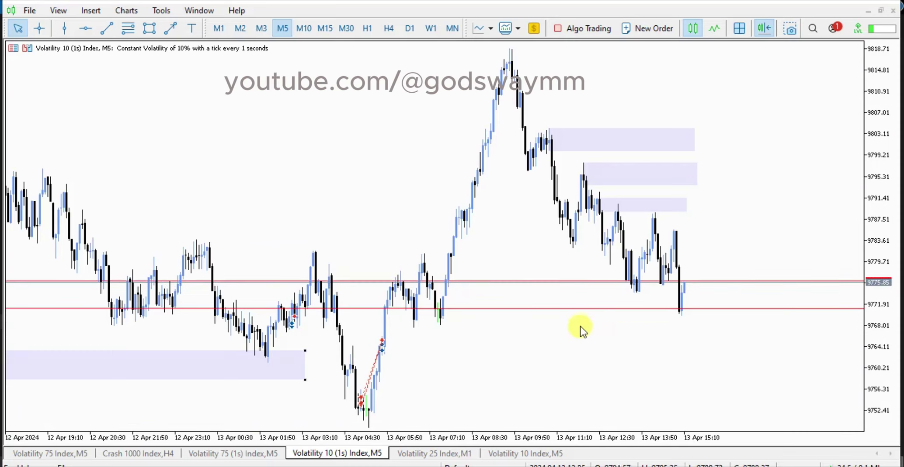
{"action": "scroll", "coordinate": [581, 328], "scroll_direction": "down", "scroll_amount": 10}
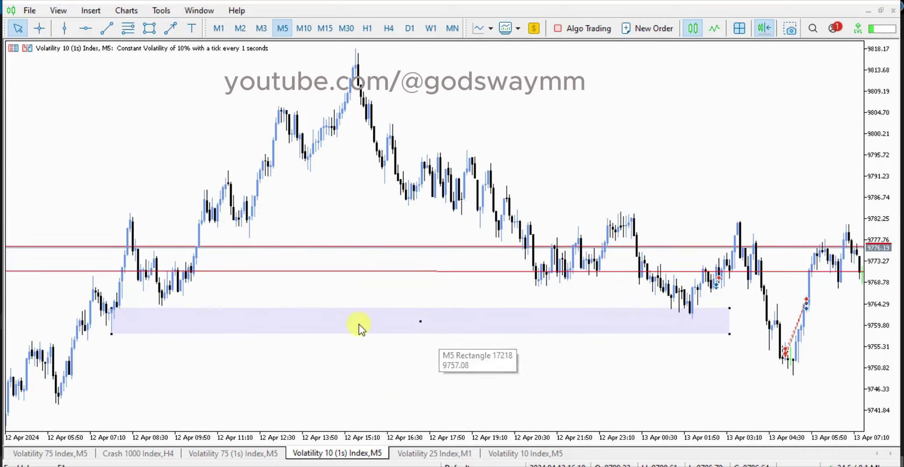
{"action": "scroll", "coordinate": [331, 322], "scroll_direction": "up", "scroll_amount": 10}
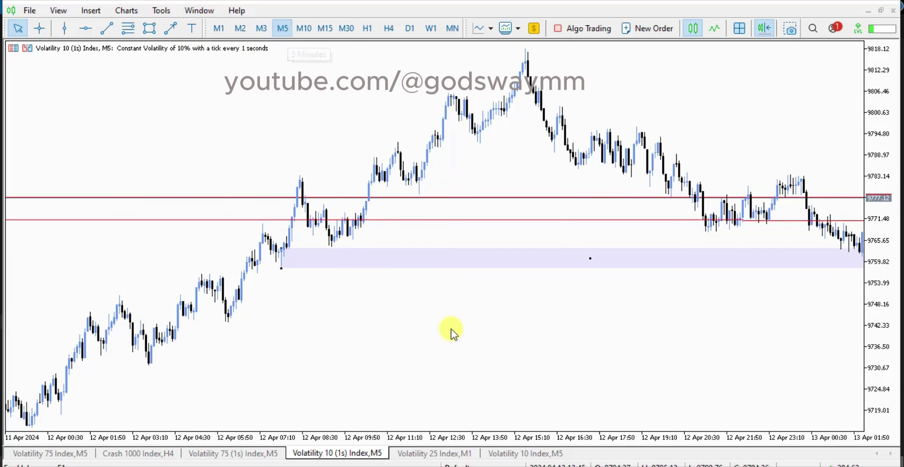
{"action": "scroll", "coordinate": [500, 348], "scroll_direction": "down", "scroll_amount": 5}
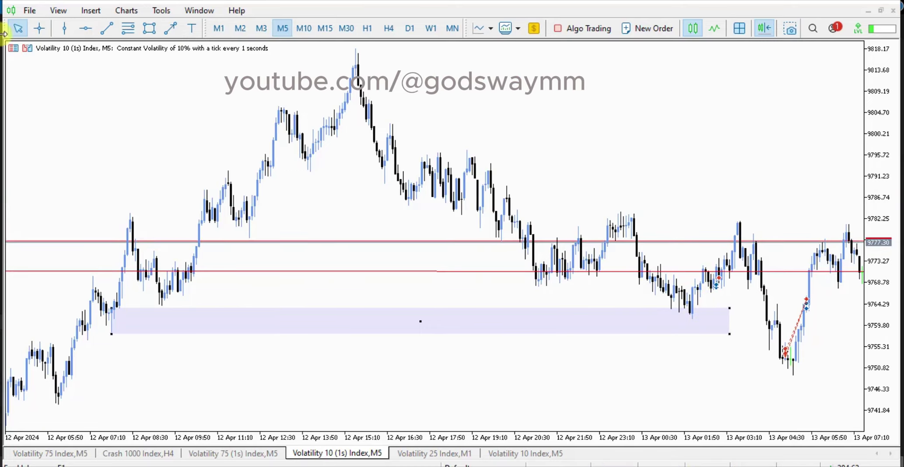
{"action": "left_click", "coordinate": [39, 29]}
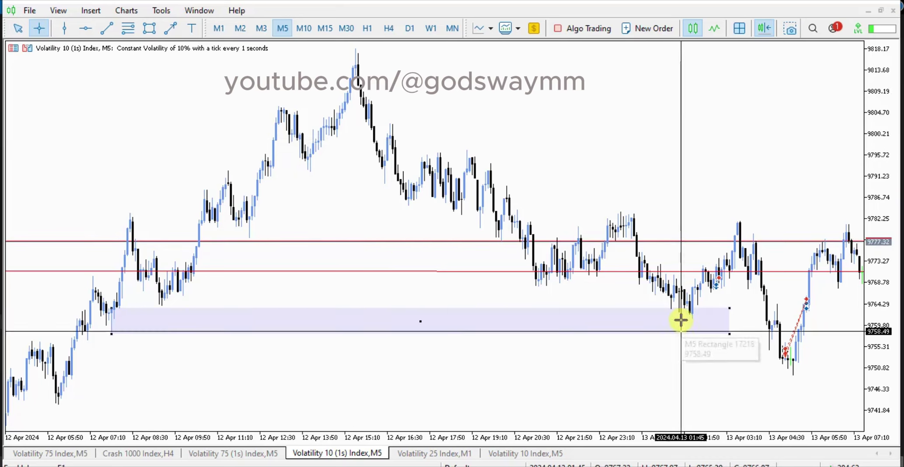
{"action": "left_click_drag", "start_coordinate": [683, 312], "coordinate": [756, 234]}
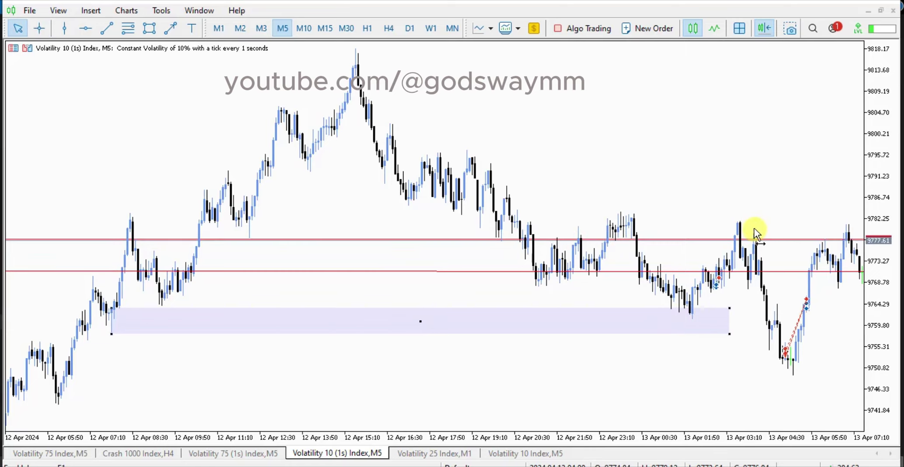
Step: Draw an arrowed line from the 13 April swing high at about 03:25 across to the breakout candle at about 07:40
{"action": "scroll", "coordinate": [752, 284], "scroll_direction": "down", "scroll_amount": 6}
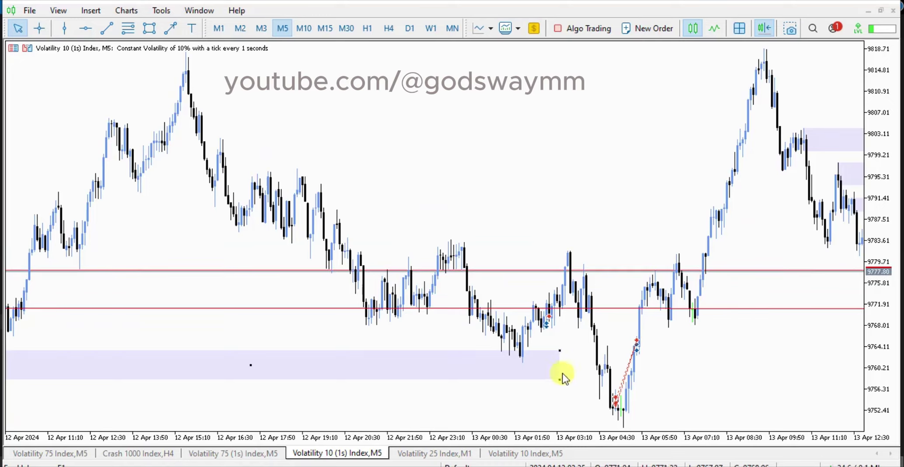
{"action": "scroll", "coordinate": [625, 377], "scroll_direction": "down", "scroll_amount": 3}
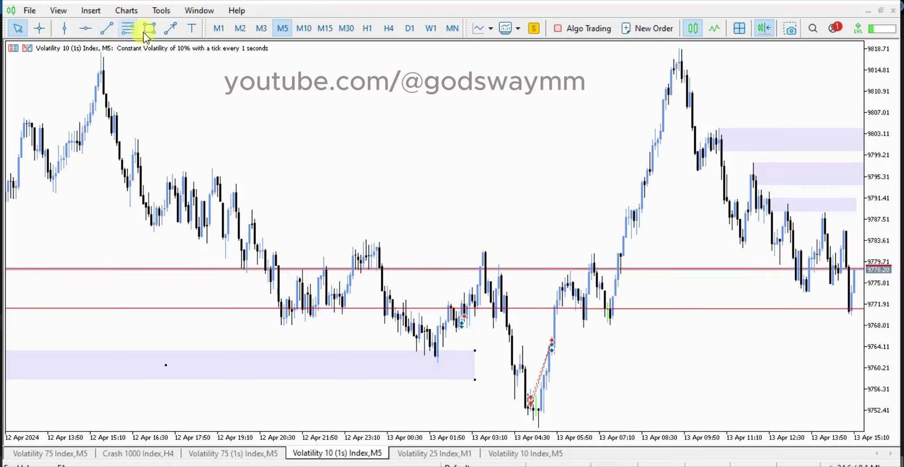
{"action": "left_click", "coordinate": [170, 28]}
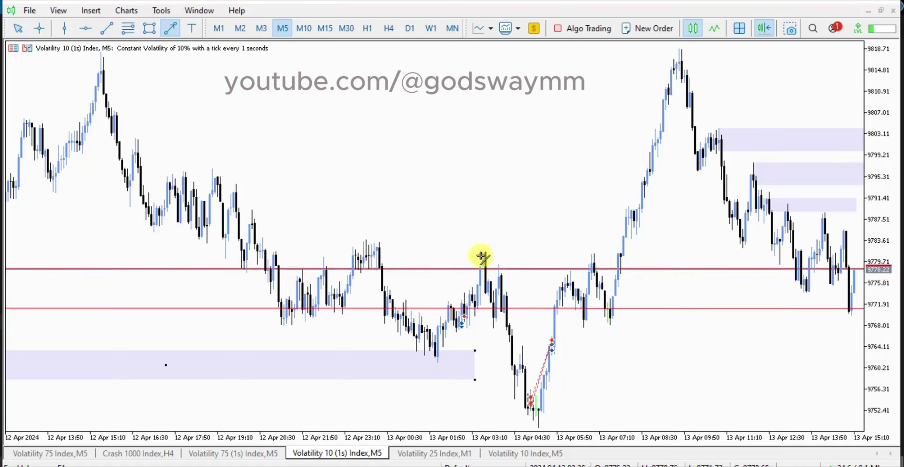
{"action": "left_click_drag", "start_coordinate": [481, 250], "coordinate": [613, 256]}
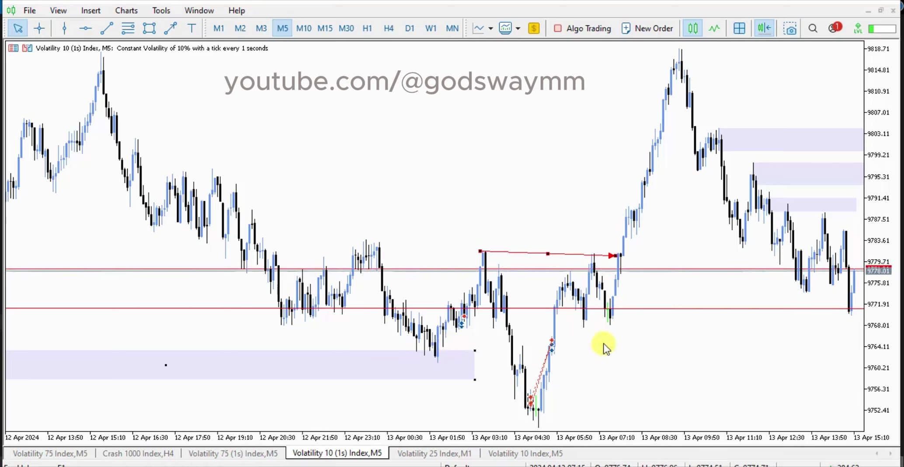
Step: Draw a horizontal arrowed line from the 13 April swing low at about 11:35 to the breakdown candle at about 13:10
{"action": "scroll", "coordinate": [605, 345], "scroll_direction": "down", "scroll_amount": 2}
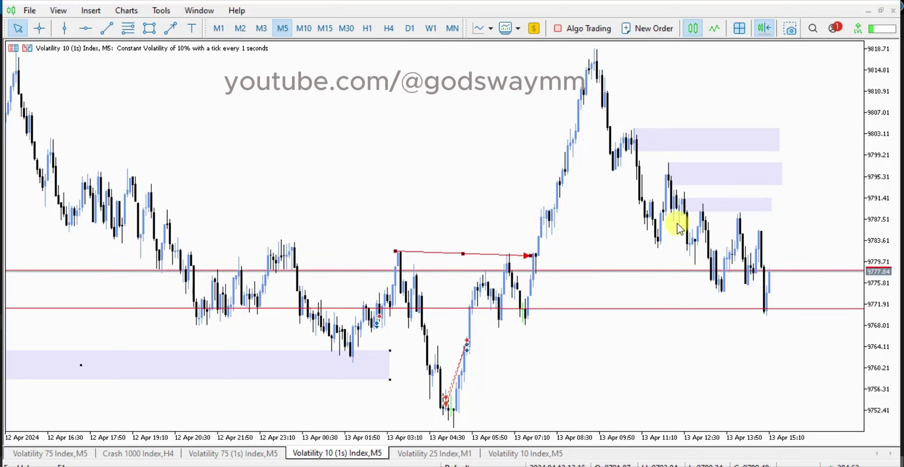
{"action": "key", "text": "plus"}
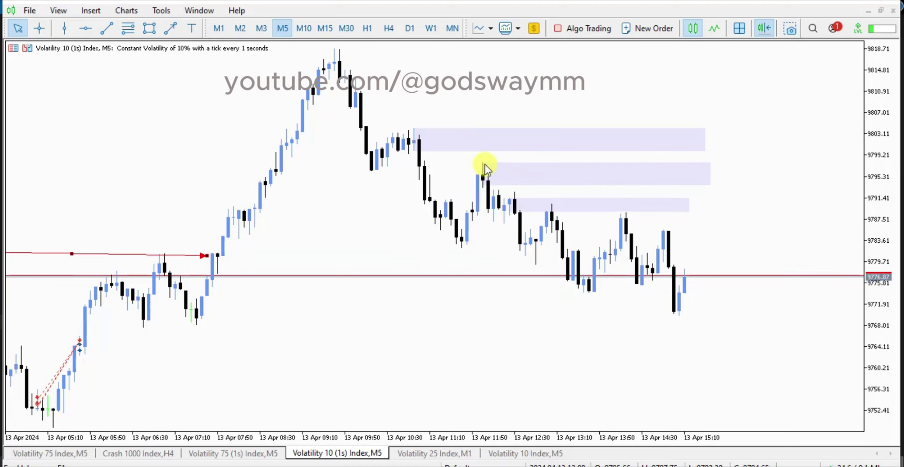
{"action": "left_click", "coordinate": [46, 31]}
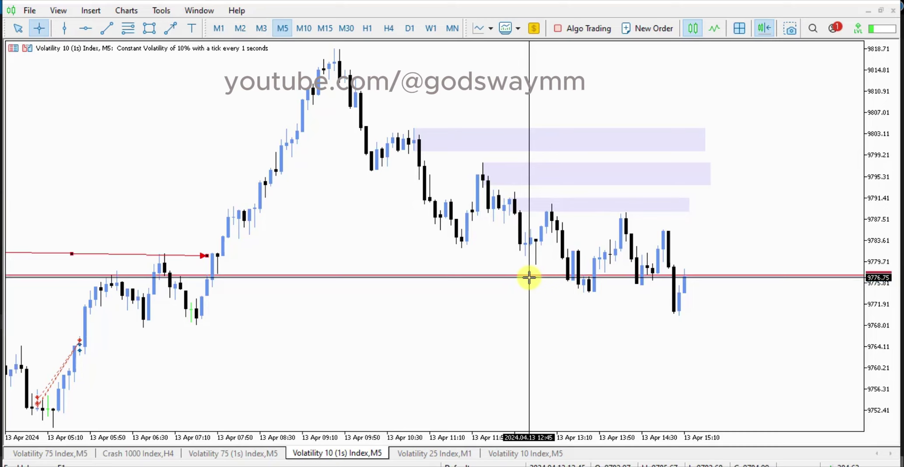
{"action": "key", "text": "Escape"}
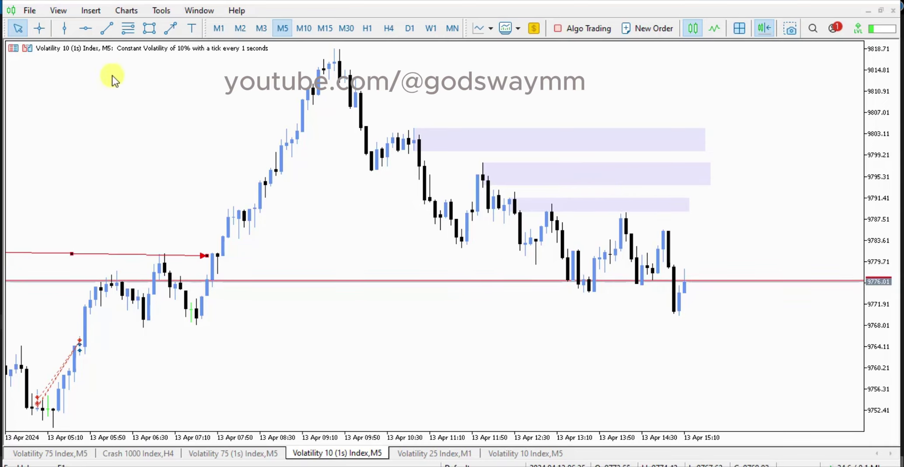
{"action": "left_click", "coordinate": [170, 27]}
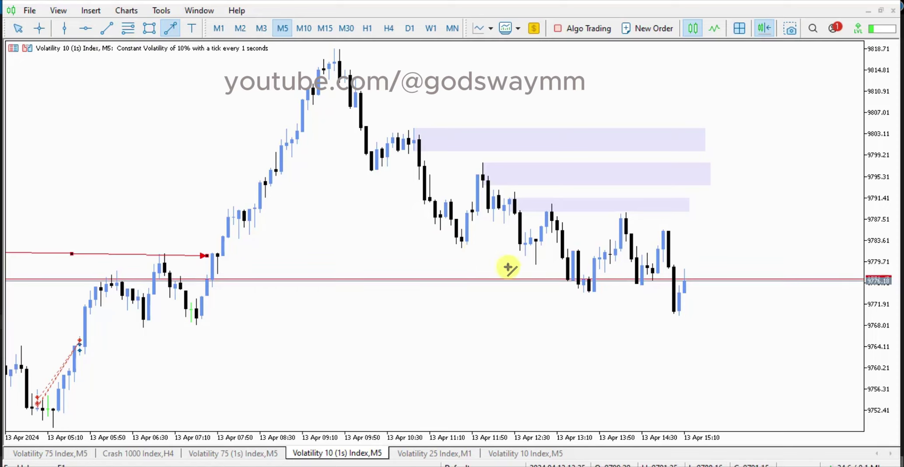
{"action": "left_click_drag", "start_coordinate": [458, 241], "coordinate": [561, 241]}
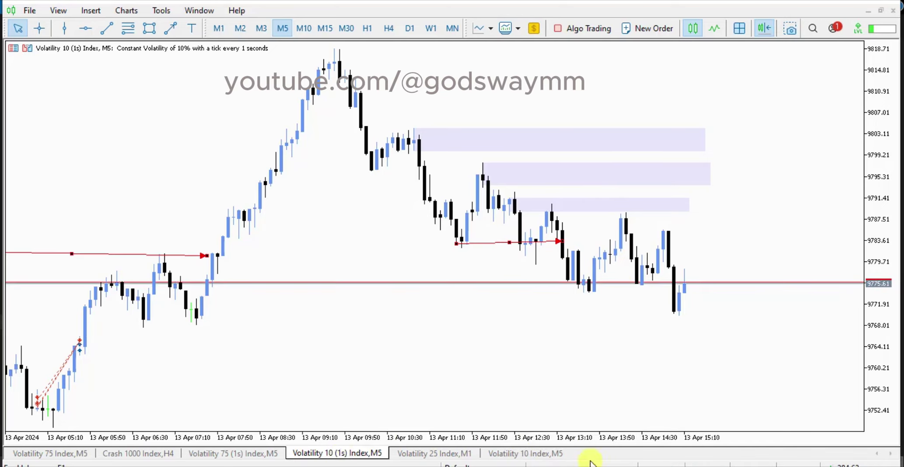
Step: Switch to the Volatility 10 Index chart and examine its marked zone and arrowed line on the H1 timeframe
{"action": "left_click", "coordinate": [545, 455]}
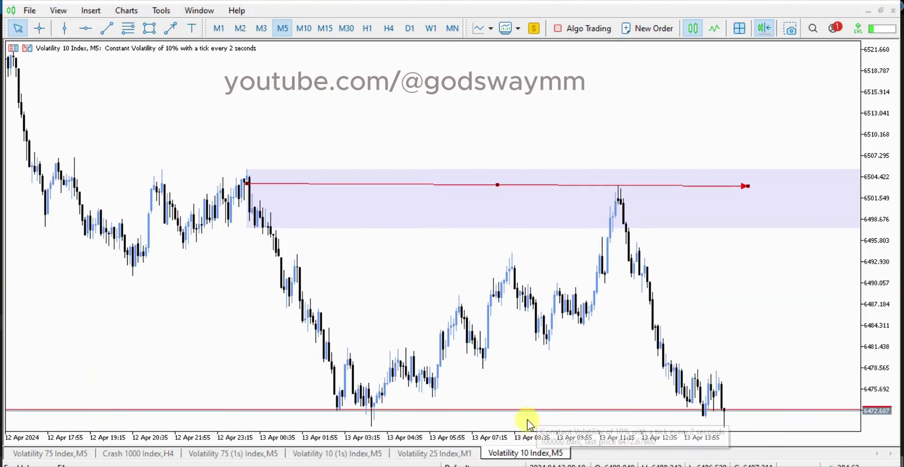
{"action": "scroll", "coordinate": [519, 396], "scroll_direction": "down", "scroll_amount": 3}
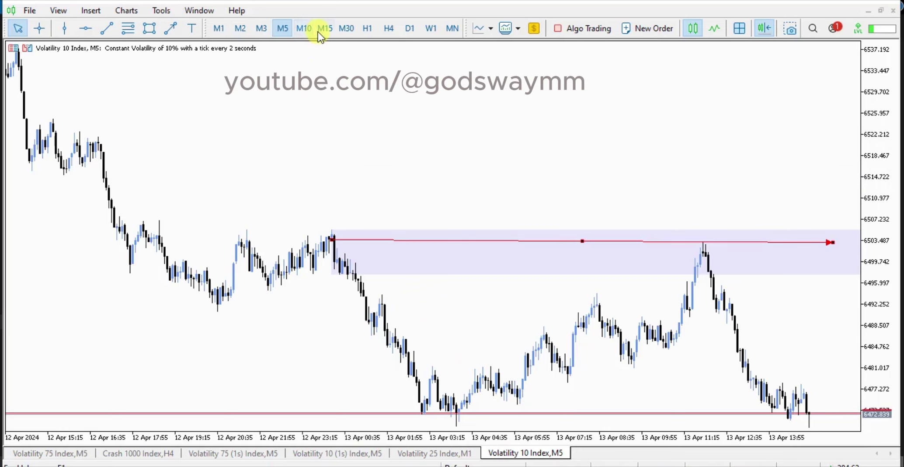
{"action": "left_click", "coordinate": [372, 31]}
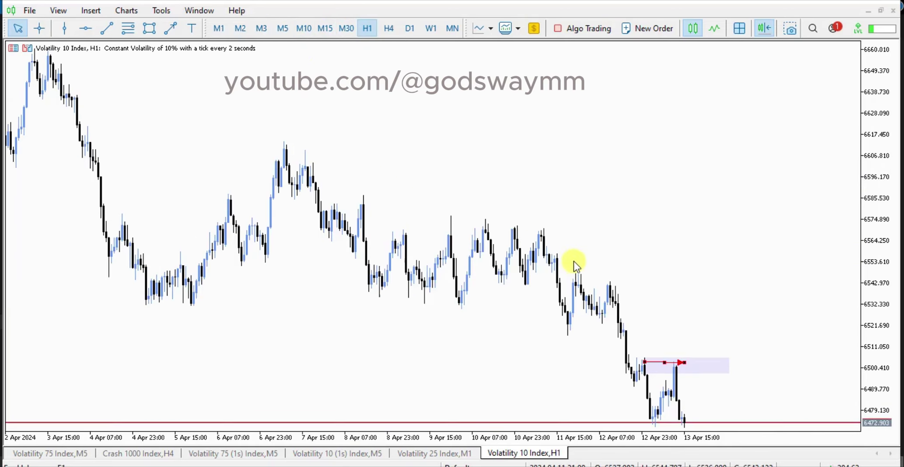
{"action": "key", "text": "plus"}
{"action": "key", "text": "plus"}
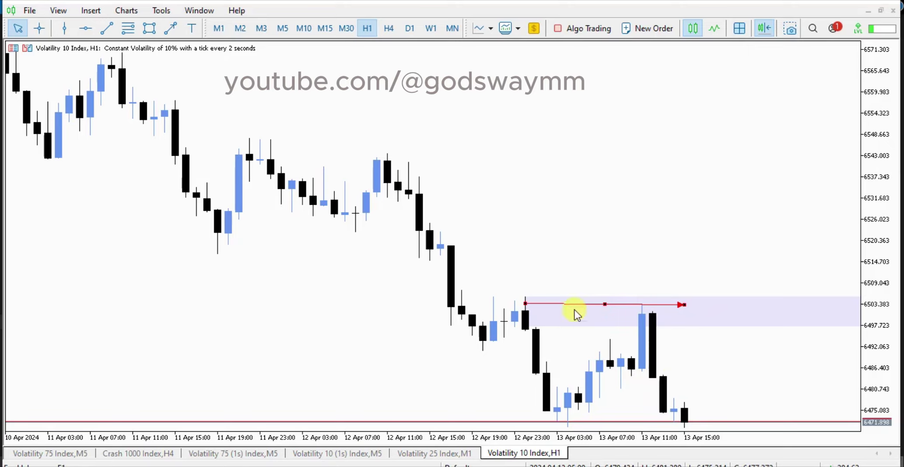
Step: Examine the overall Volatility 10 Index trend on the H4 timeframe, back to early March
{"action": "left_click", "coordinate": [388, 28]}
{"action": "scroll", "coordinate": [480, 169], "scroll_direction": "up", "scroll_amount": 10}
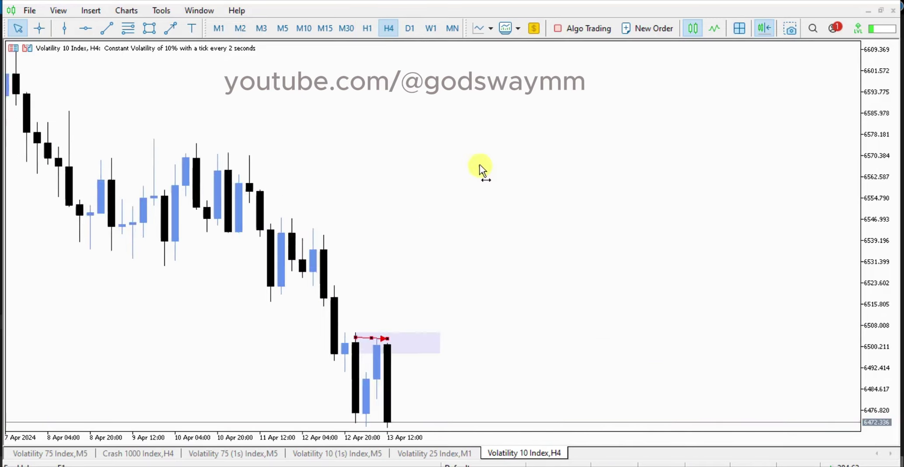
{"action": "key", "text": "minus"}
{"action": "key", "text": "minus"}
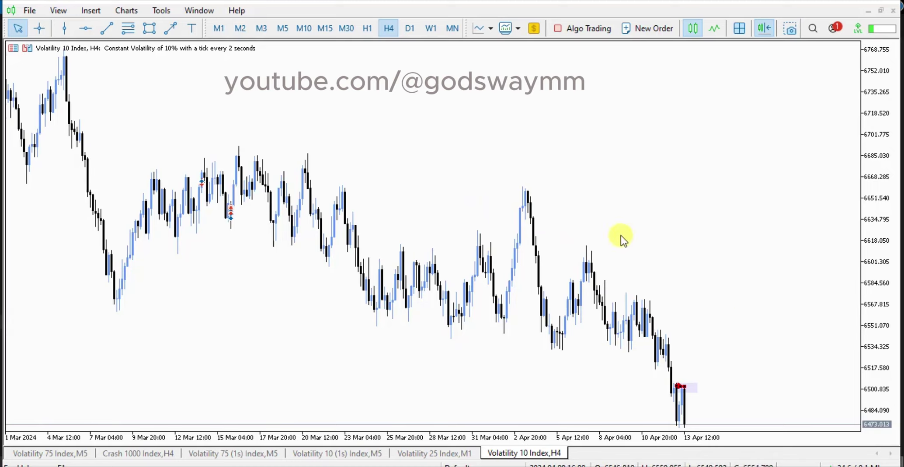
Step: Return to the M5 timeframe at the latest candles and inspect the marked zone from its 12 April origin to the 13 April retest
{"action": "left_click", "coordinate": [283, 27]}
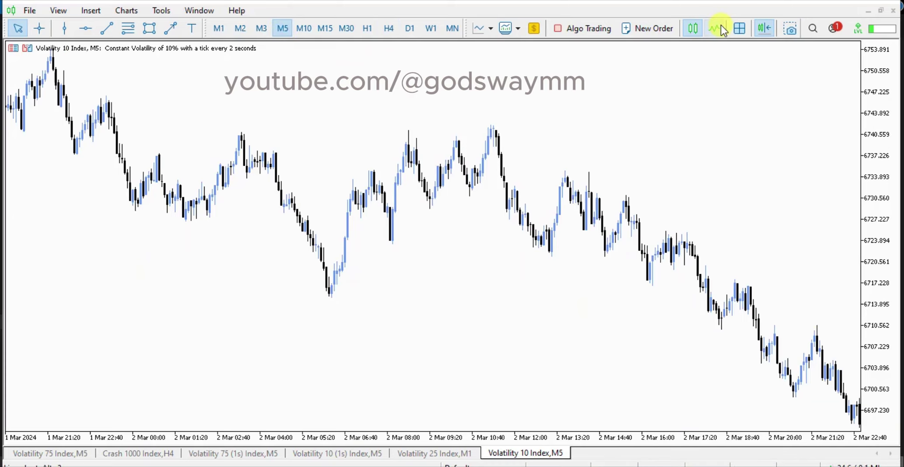
{"action": "left_click", "coordinate": [755, 27]}
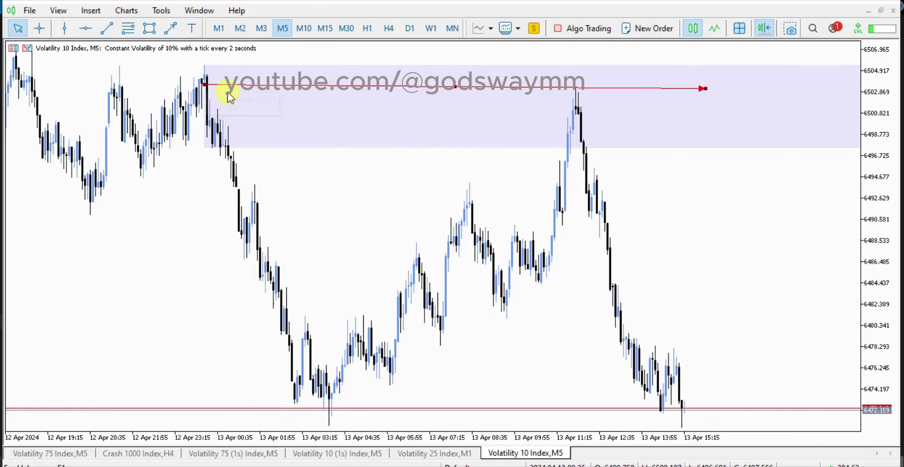
{"action": "key", "text": "plus"}
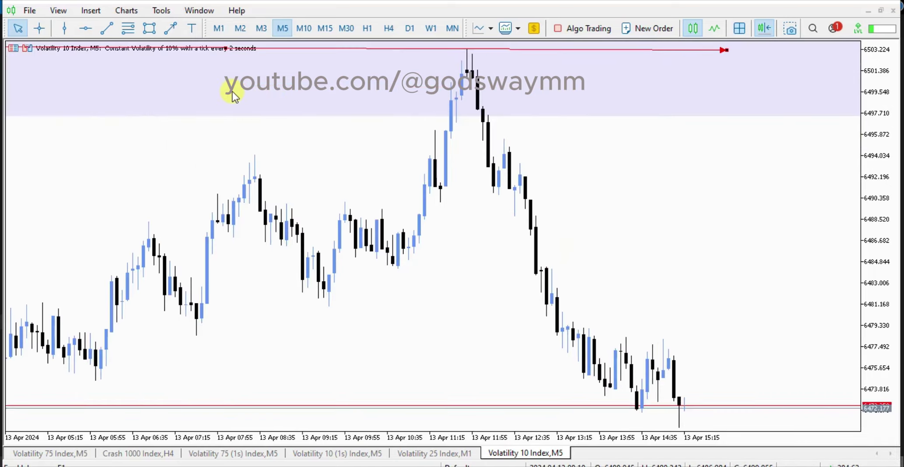
{"action": "scroll", "coordinate": [232, 91], "scroll_direction": "up", "scroll_amount": 10}
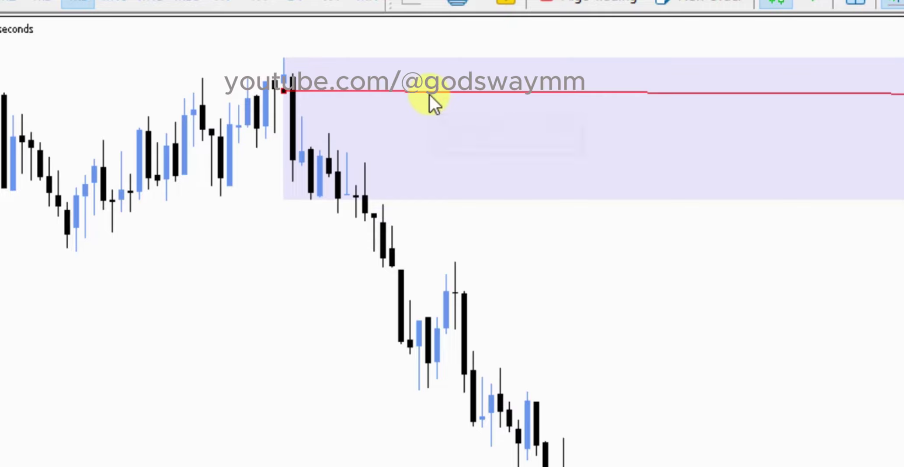
{"action": "scroll", "coordinate": [423, 102], "scroll_direction": "down", "scroll_amount": 8}
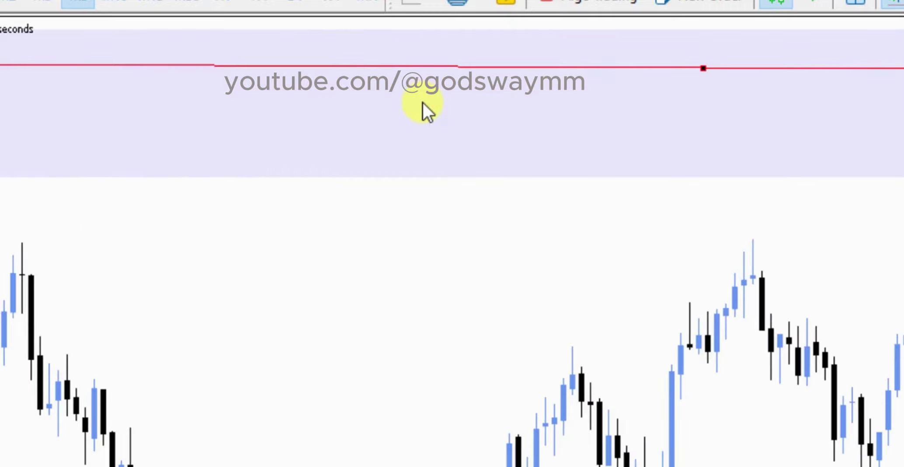
{"action": "scroll", "coordinate": [423, 104], "scroll_direction": "down", "scroll_amount": 3}
{"action": "scroll", "coordinate": [423, 102], "scroll_direction": "down", "scroll_amount": 3}
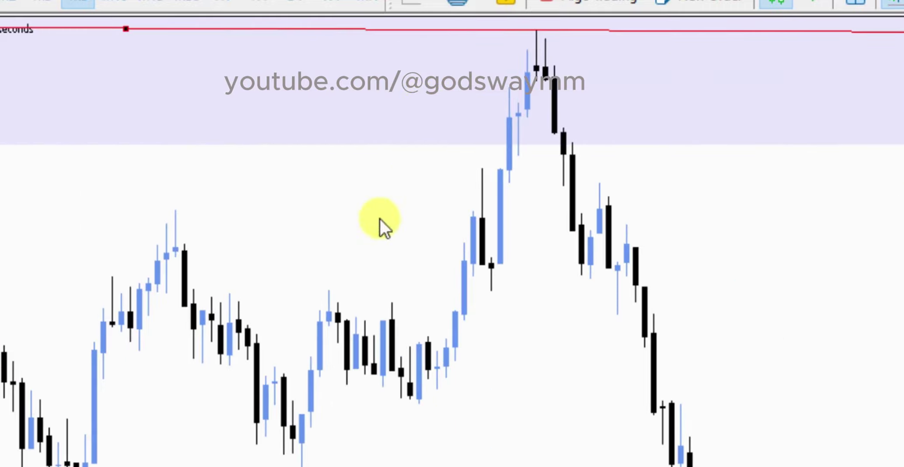
{"action": "key", "text": "minus"}
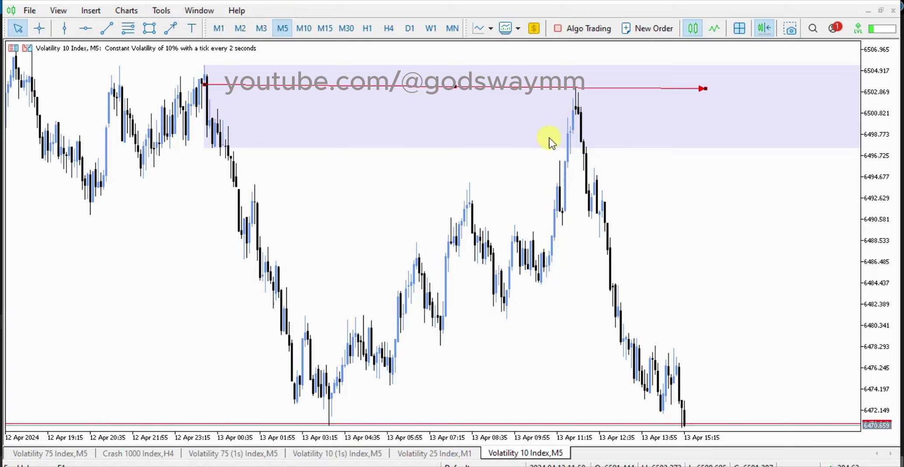
Step: Draw a small rectangle zone at the 13 April candle of about 12:40, spanning about 6493.3 down to 6490.7, before the sharp drop
{"action": "mouse_move", "coordinate": [568, 132]}
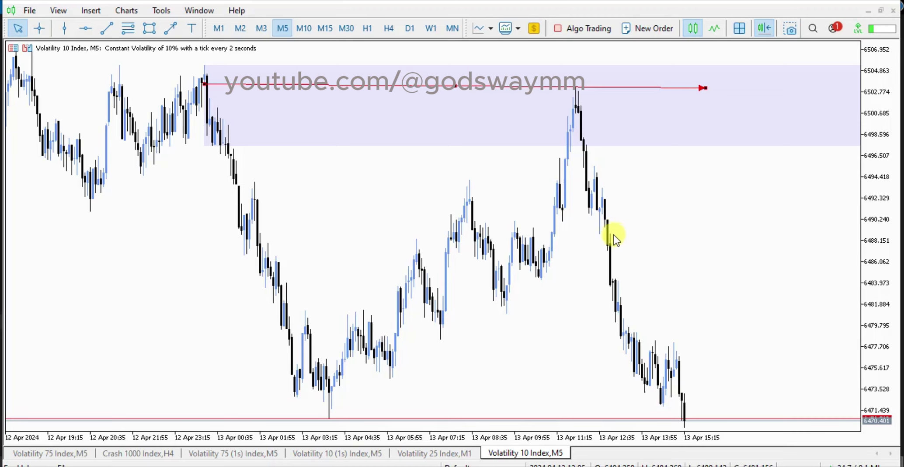
{"action": "scroll", "coordinate": [578, 228], "scroll_direction": "up", "scroll_amount": 4}
{"action": "scroll", "coordinate": [577, 228], "scroll_direction": "down", "scroll_amount": 4}
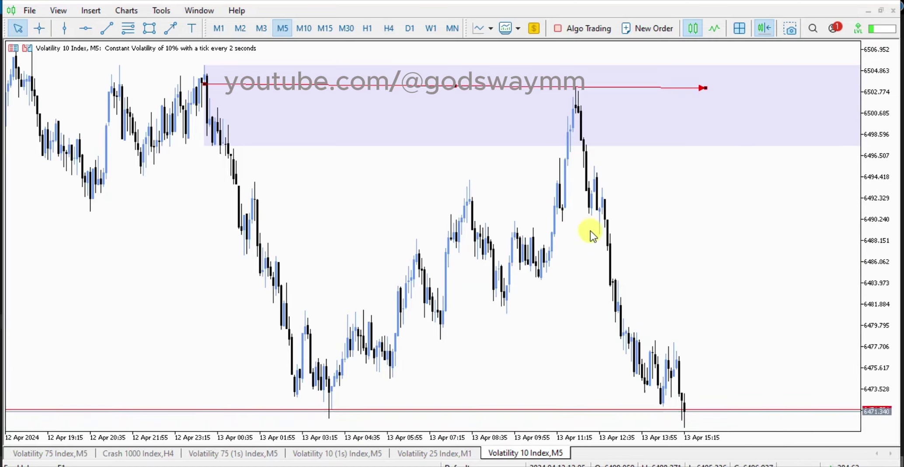
{"action": "mouse_move", "coordinate": [604, 216]}
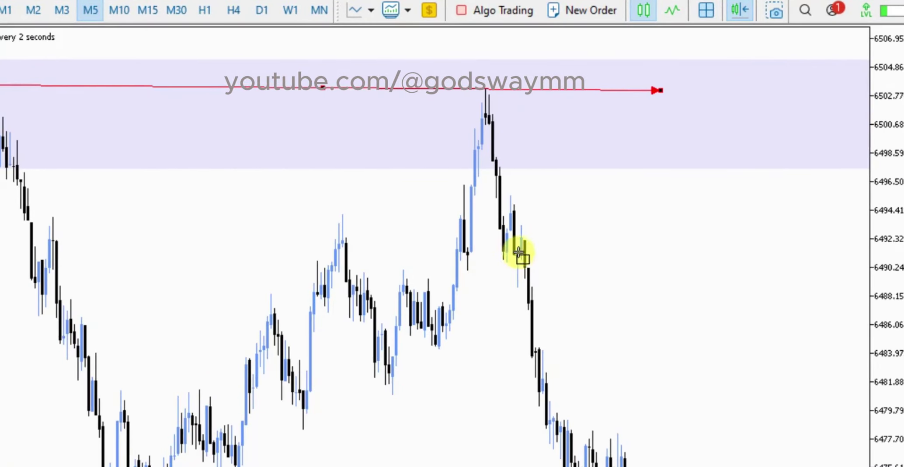
{"action": "mouse_move", "coordinate": [519, 227]}
{"action": "left_mouse_down"}
{"action": "mouse_move", "coordinate": [540, 268]}
{"action": "mouse_move", "coordinate": [573, 257]}
{"action": "mouse_move", "coordinate": [612, 262]}
{"action": "left_mouse_up"}
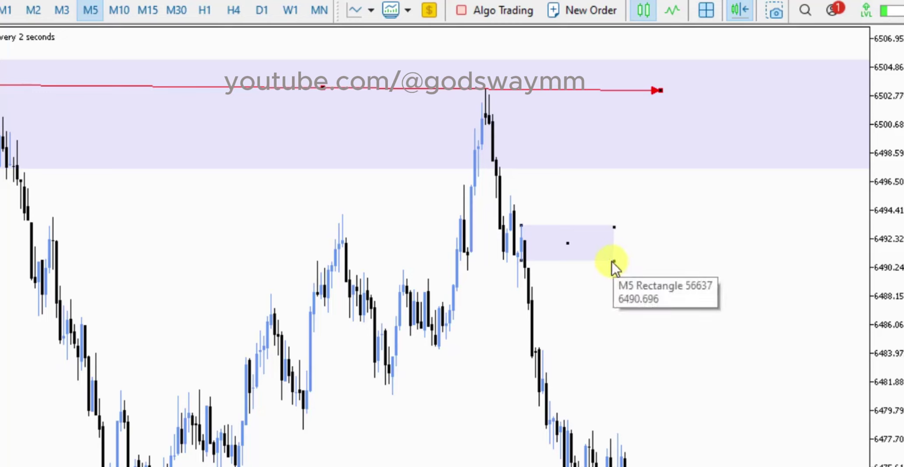
{"action": "left_click", "coordinate": [612, 261]}
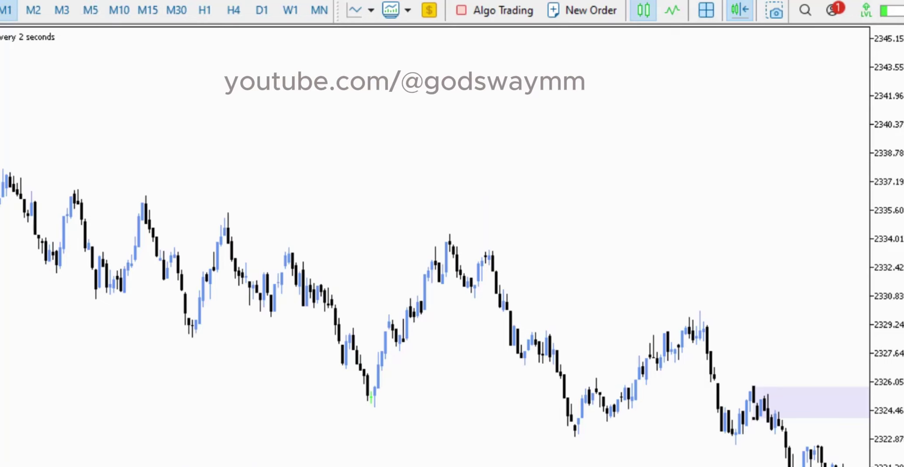
Step: Examine the upper zone near 2325 and the trade entries below it on the Volatility 25 Index chart, on M1 and enlarged on M5
{"action": "left_click", "coordinate": [734, 12]}
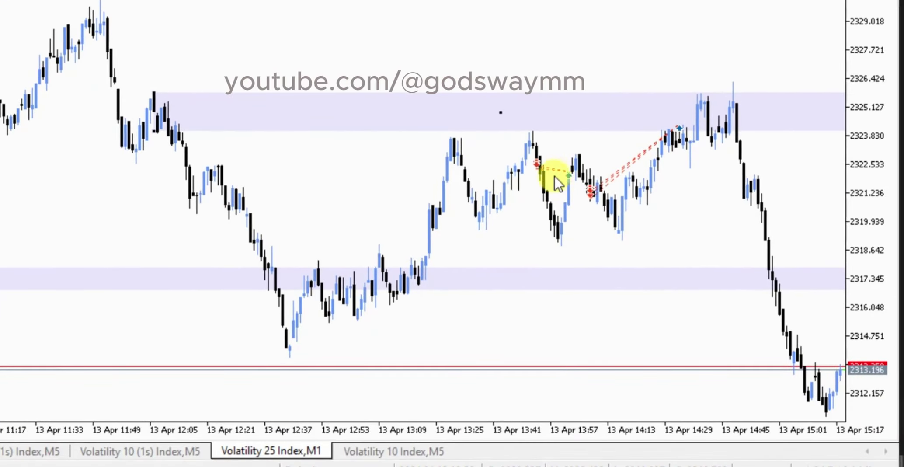
{"action": "mouse_move", "coordinate": [581, 308]}
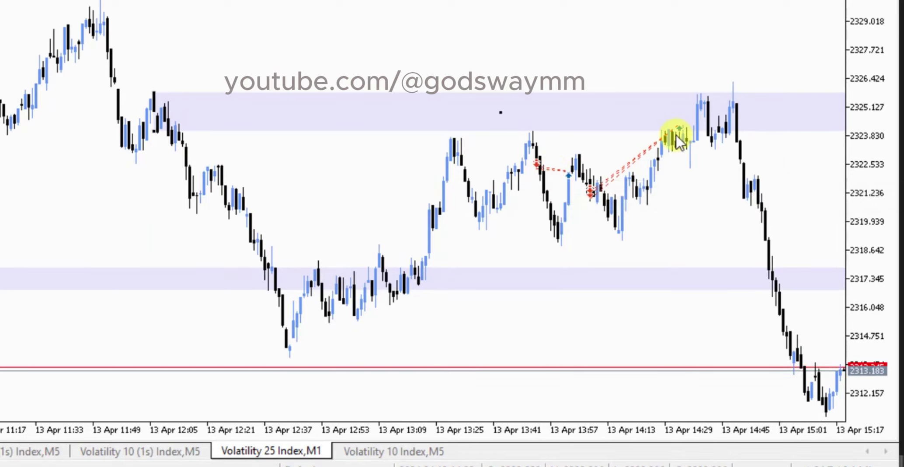
{"action": "mouse_move", "coordinate": [668, 134]}
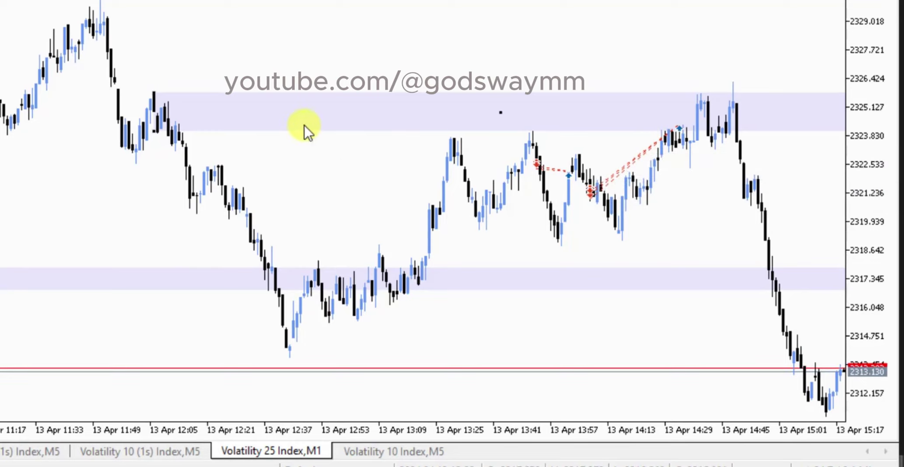
{"action": "mouse_move", "coordinate": [303, 129]}
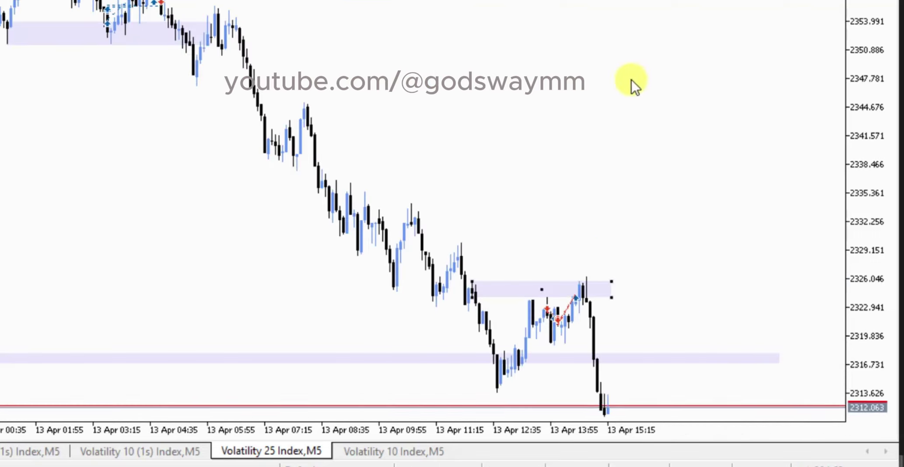
{"action": "key", "text": "plus"}
{"action": "key", "text": "plus"}
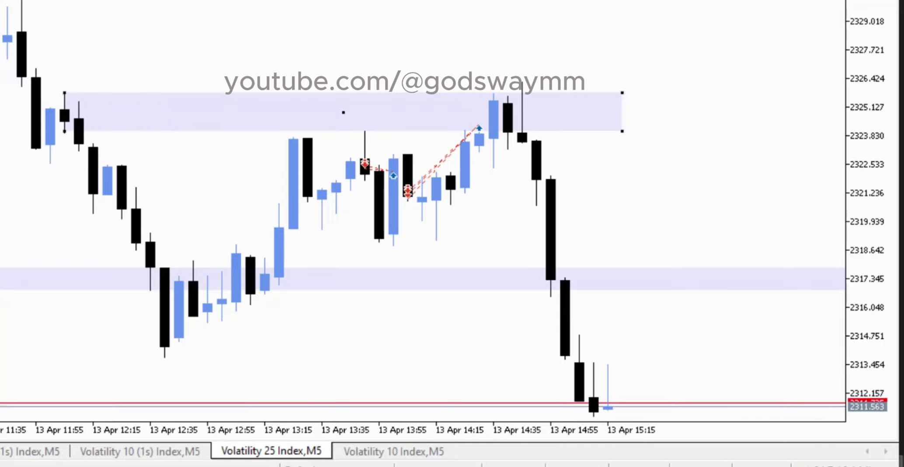
Step: Return to the M1 timeframe at the latest candles and inspect the trades from about 13:52 to 14:32 on 13 April below the upper zone
{"action": "left_click", "coordinate": [0, 0]}
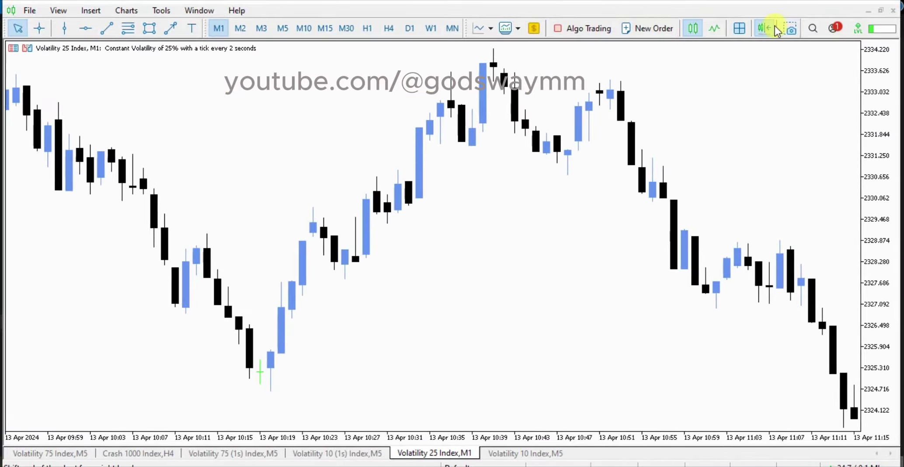
{"action": "left_click", "coordinate": [767, 26]}
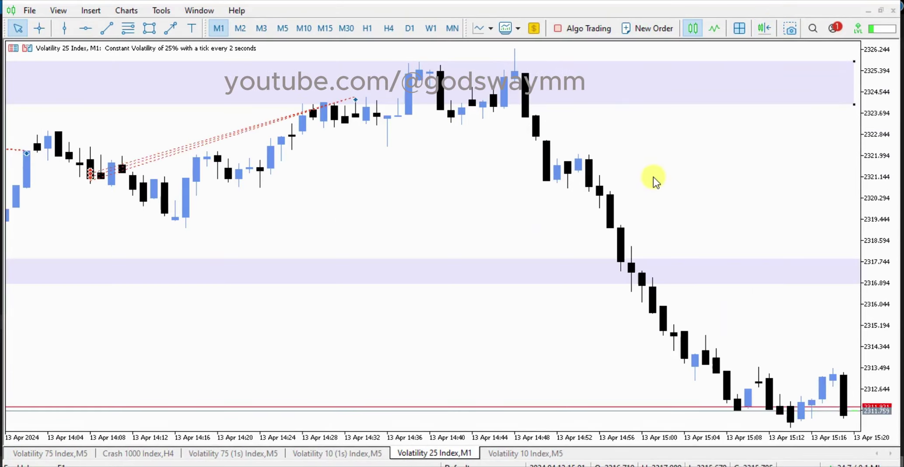
{"action": "key", "text": "minus"}
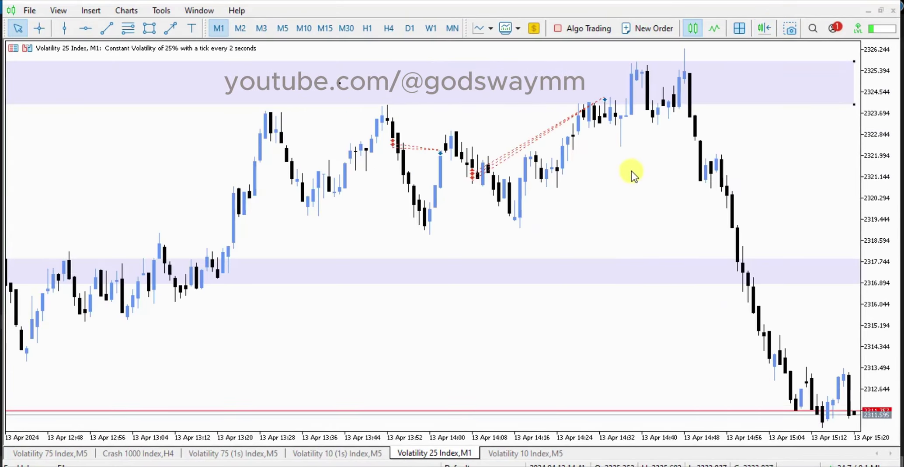
{"action": "scroll", "coordinate": [510, 137], "scroll_direction": "up", "scroll_amount": 2}
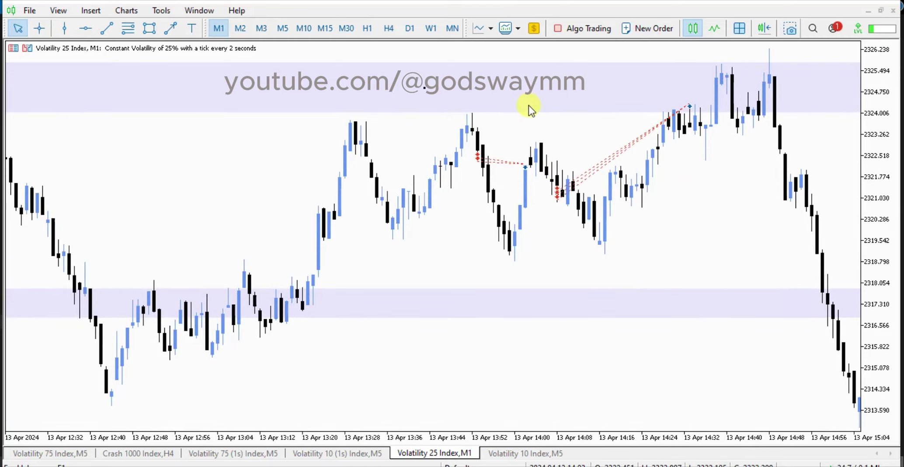
{"action": "scroll", "coordinate": [487, 132], "scroll_direction": "up", "scroll_amount": 2}
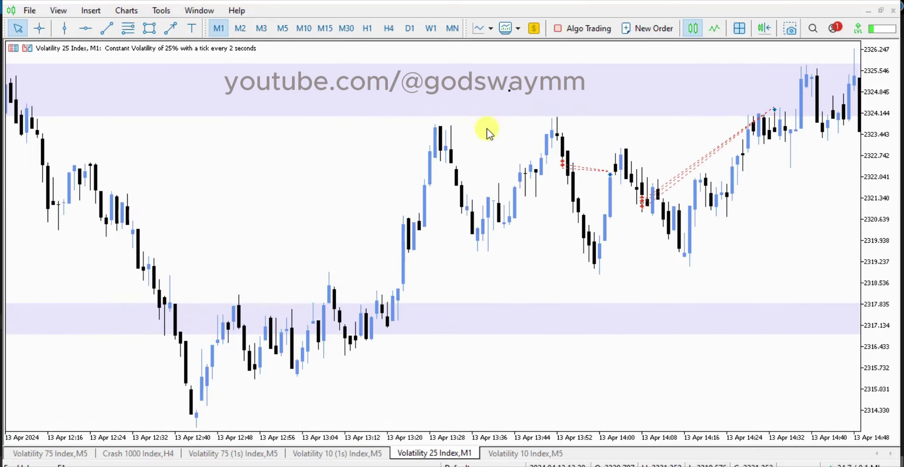
{"action": "scroll", "coordinate": [488, 132], "scroll_direction": "down", "scroll_amount": 2}
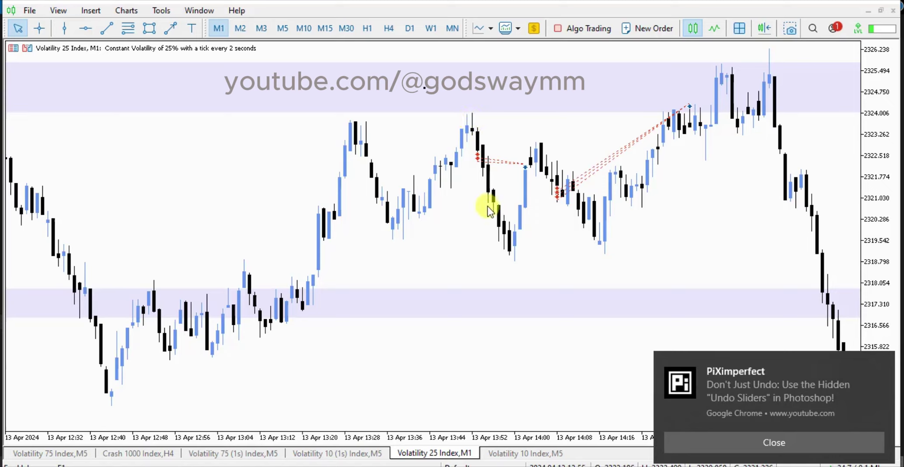
{"action": "mouse_move", "coordinate": [480, 155]}
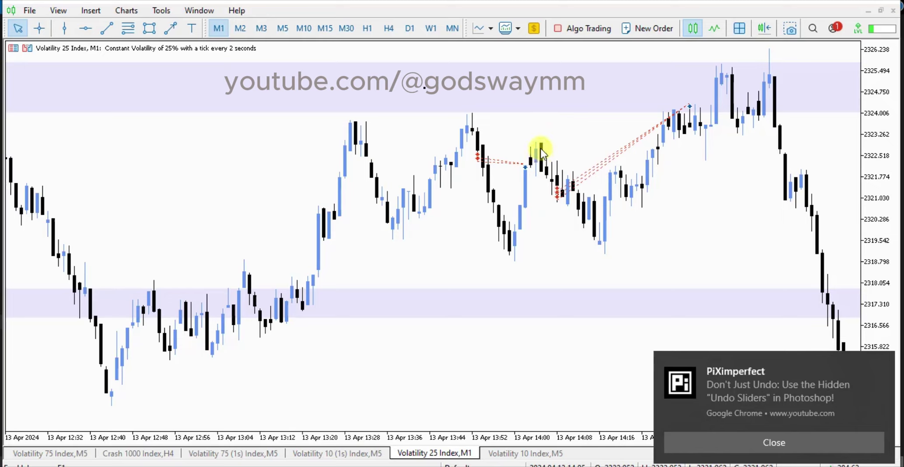
{"action": "mouse_move", "coordinate": [567, 196]}
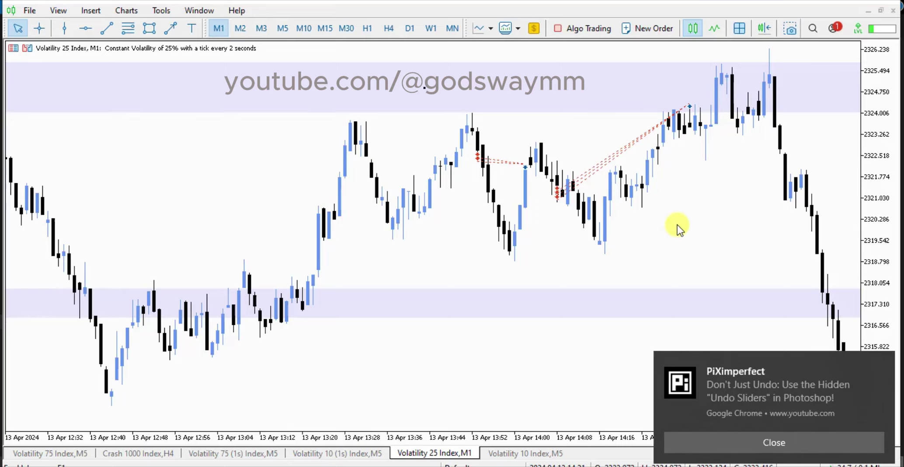
Step: Examine the whole M1 move from the upper zone's origin to the latest candles, dismissing the browser notification that covers the chart
{"action": "scroll", "coordinate": [677, 225], "scroll_direction": "down", "scroll_amount": 5}
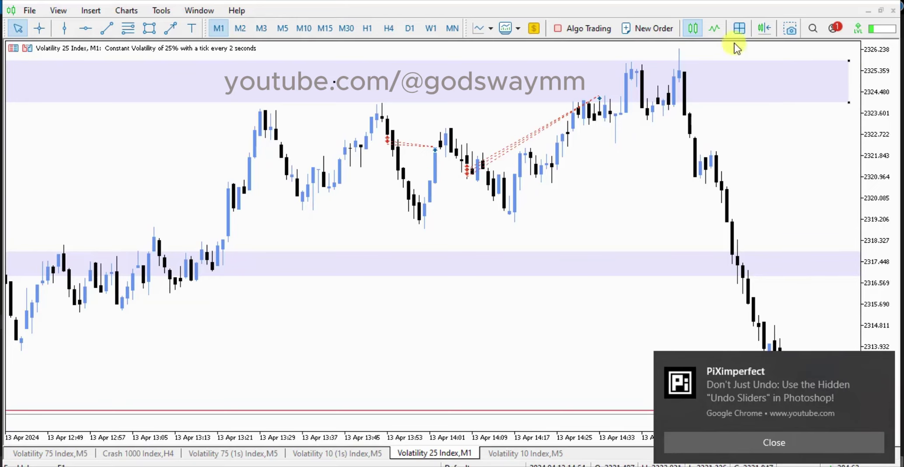
{"action": "left_click", "coordinate": [765, 28]}
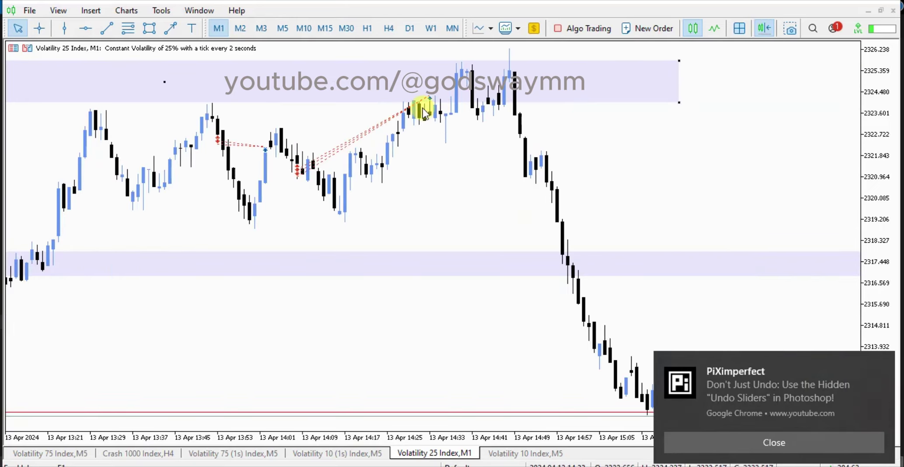
{"action": "key", "text": "minus"}
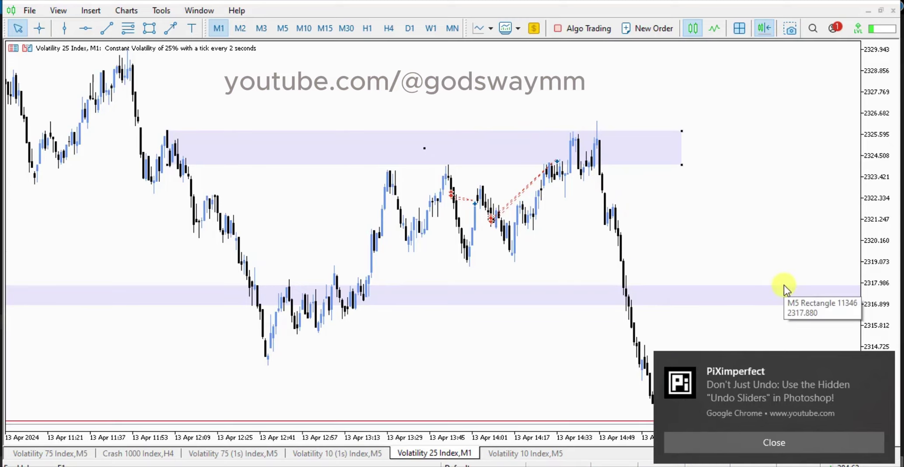
{"action": "left_click", "coordinate": [833, 441]}
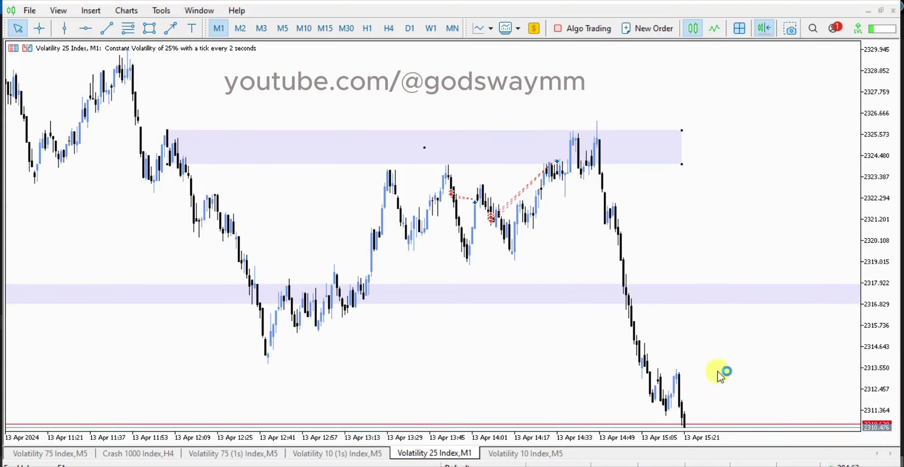
{"action": "scroll", "coordinate": [699, 349], "scroll_direction": "up", "scroll_amount": 2}
{"action": "left_click_drag", "start_coordinate": [720, 348], "coordinate": [656, 347]}
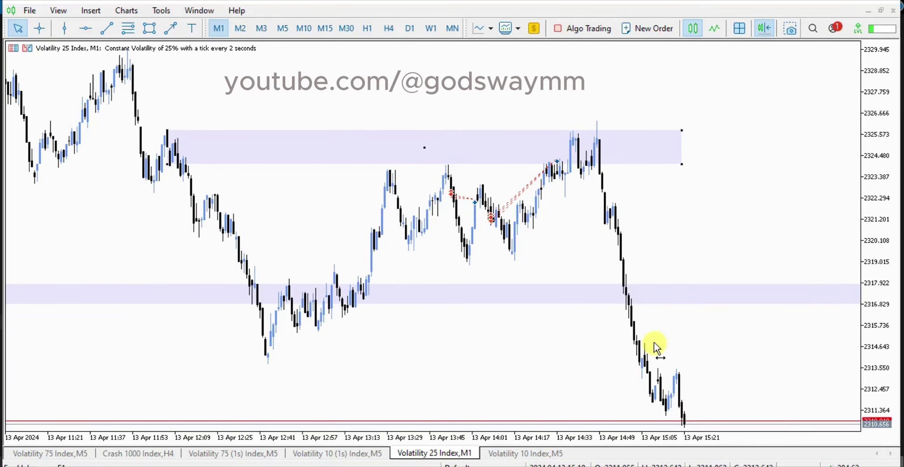